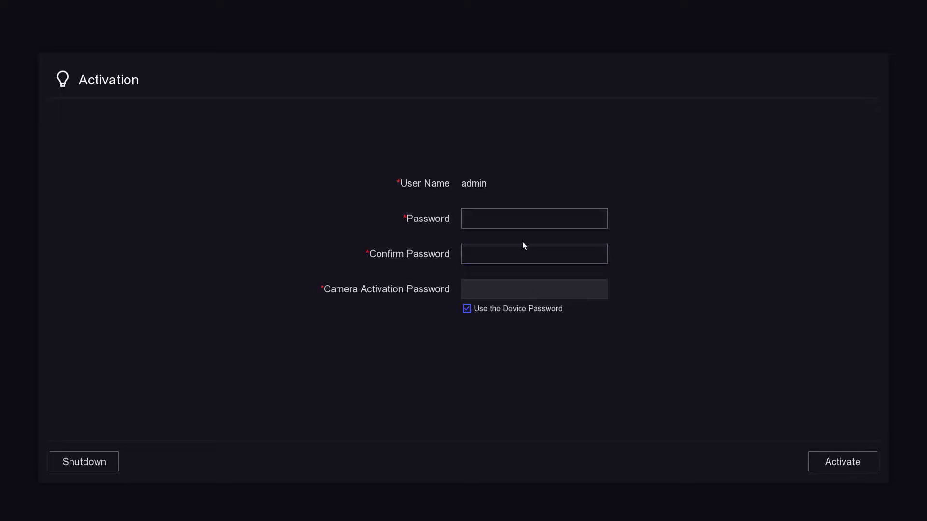
# - Enter a new device password for the admin account on the activation form
pyautogui.click(503, 243)
pyautogui.click(492, 220)
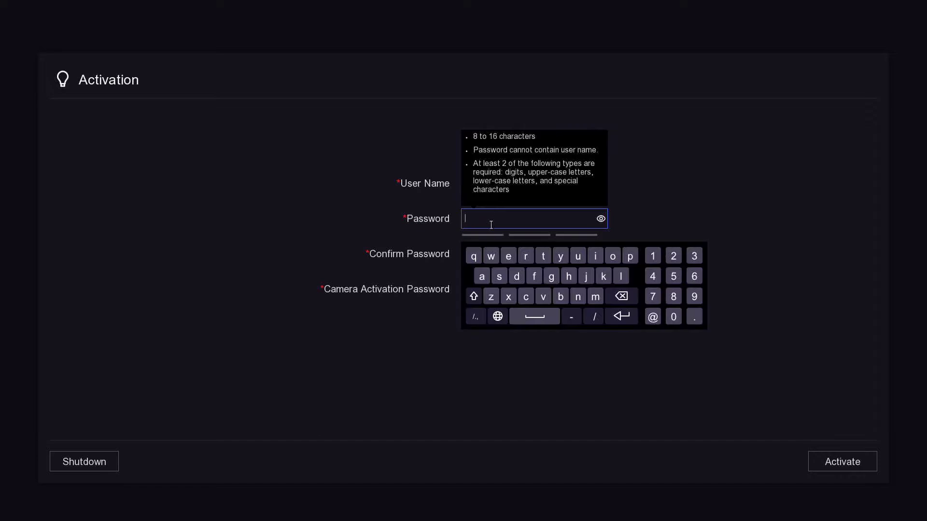
pyautogui.click(473, 296)
pyautogui.click(526, 296)
pyautogui.click(526, 296)
pyautogui.click(543, 256)
pyautogui.click(543, 296)
pyautogui.click(653, 255)
pyautogui.click(673, 256)
pyautogui.click(694, 256)
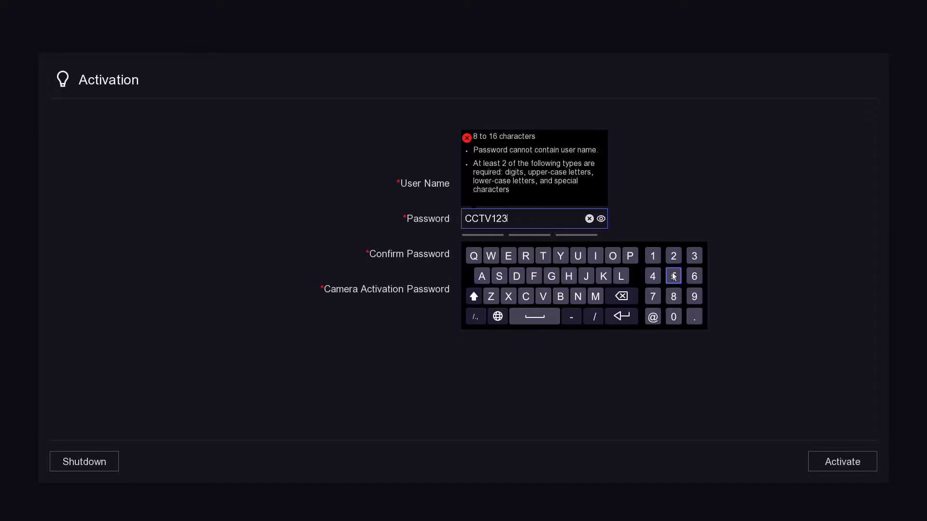
pyautogui.click(673, 276)
pyautogui.click(426, 234)
# - Enter the admin password again in the Confirm Password field
pyautogui.click(477, 258)
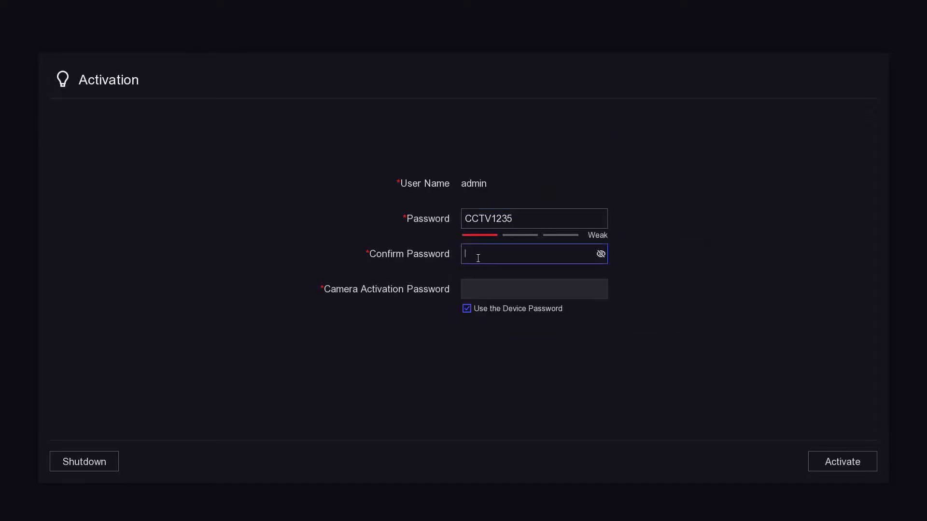
pyautogui.click(473, 331)
pyautogui.click(525, 331)
pyautogui.click(525, 332)
pyautogui.click(542, 290)
pyautogui.click(542, 332)
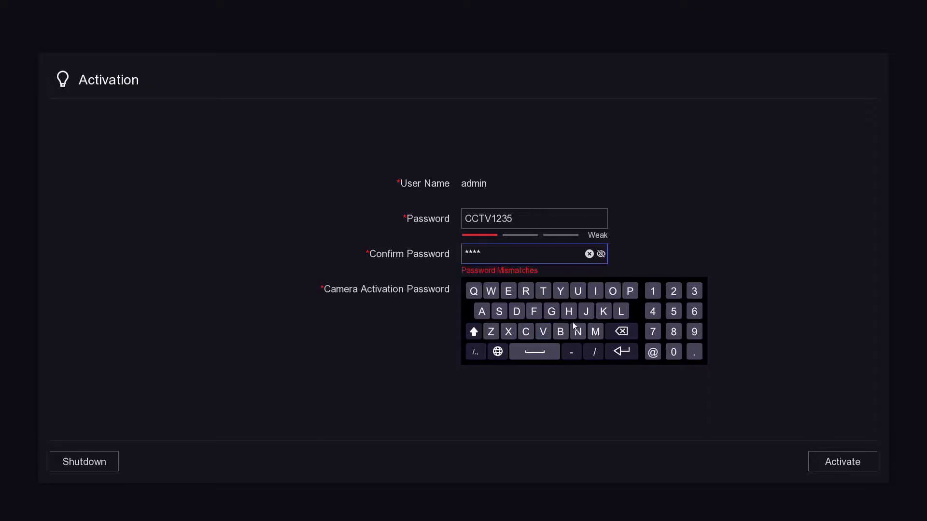
pyautogui.click(671, 292)
pyautogui.click(690, 293)
pyautogui.click(674, 313)
pyautogui.click(654, 245)
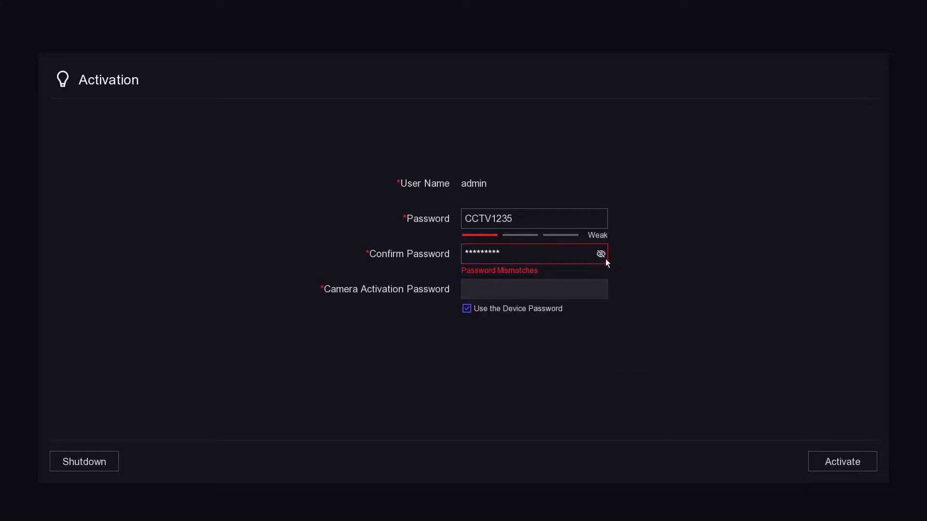
# - Reveal the confirmation entry, correct the admin password so both password fields match, and activate the device
pyautogui.click(601, 255)
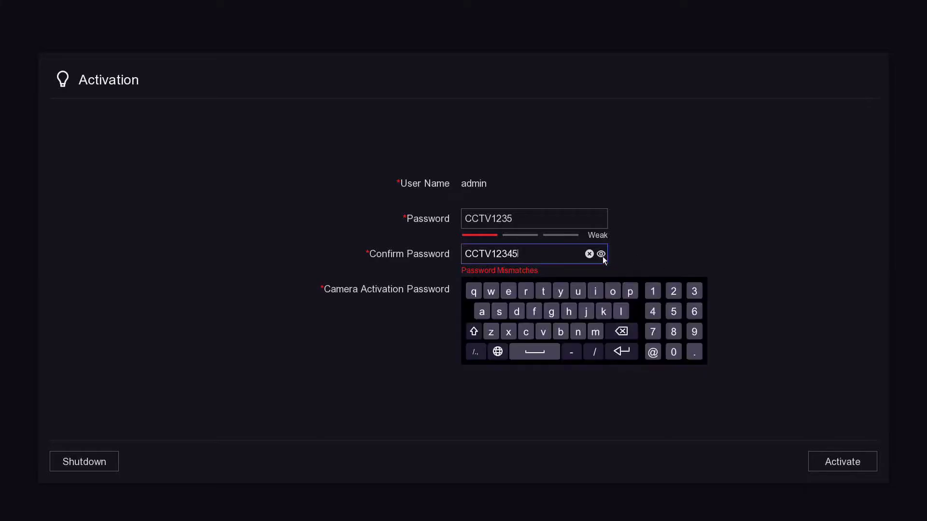
pyautogui.click(507, 218)
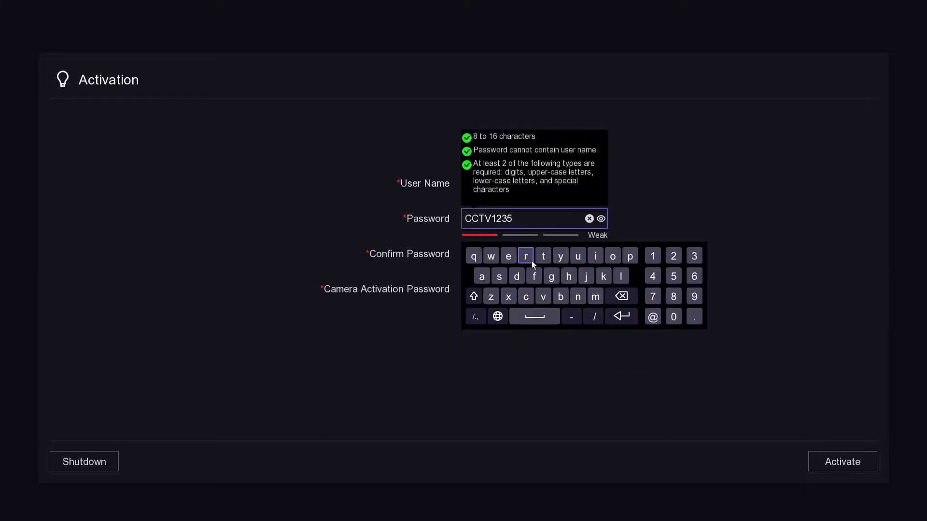
pyautogui.click(656, 276)
pyautogui.click(645, 224)
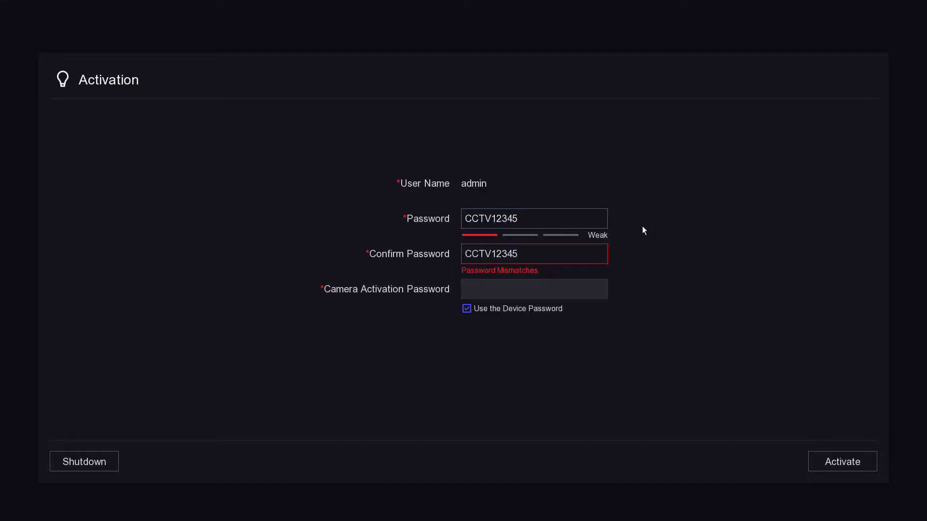
pyautogui.click(562, 257)
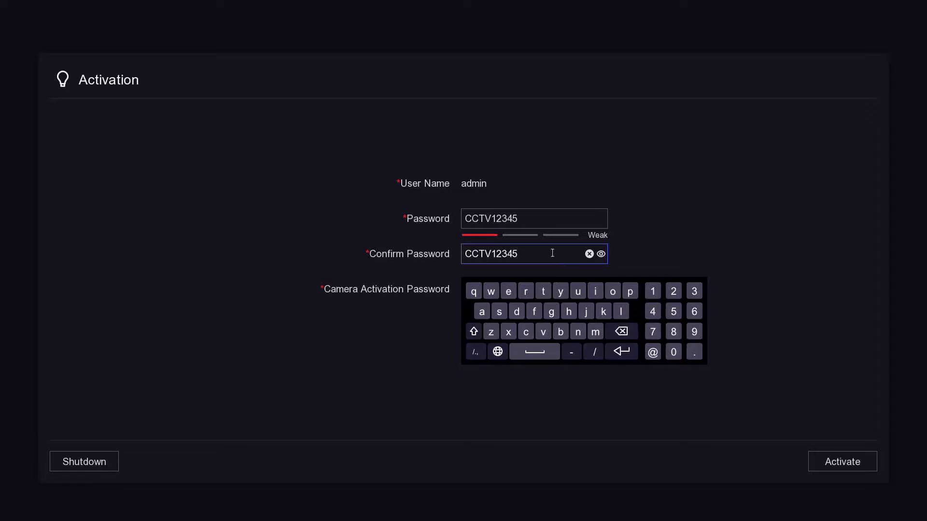
pyautogui.click(546, 222)
pyautogui.click(433, 252)
pyautogui.click(516, 252)
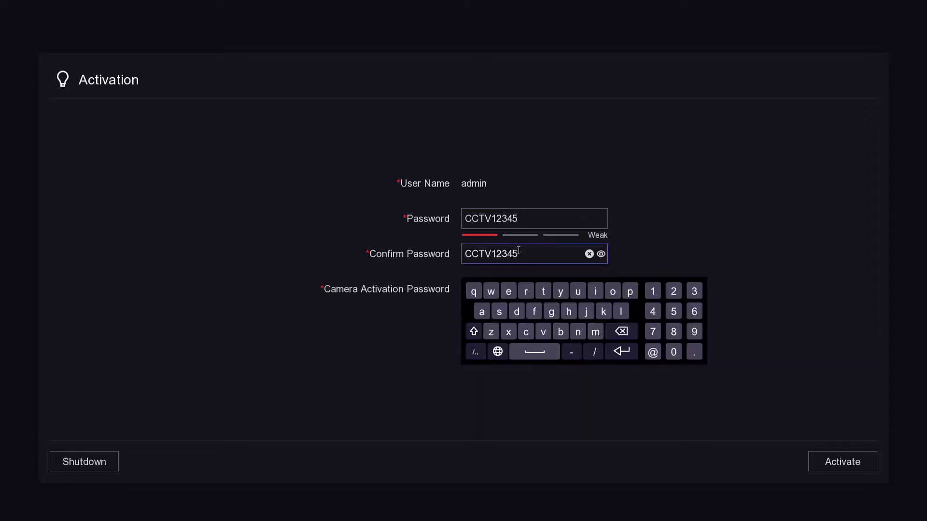
pyautogui.click(414, 270)
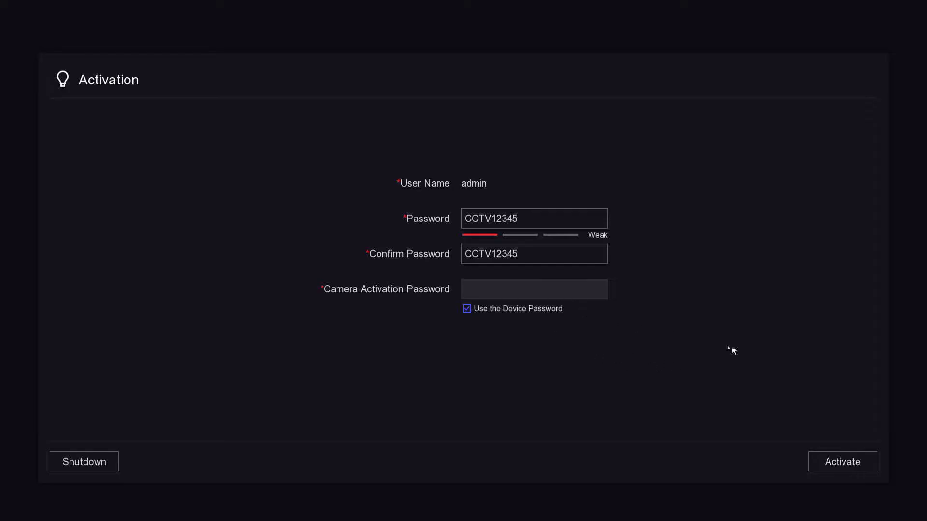
pyautogui.click(832, 459)
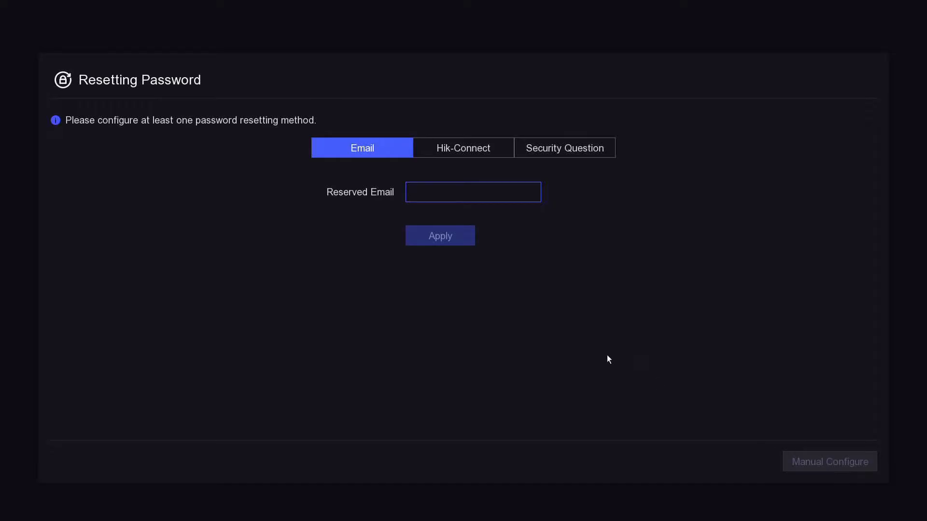
# - Try to enable Hik-Connect as a password resetting method and agree to its service terms without applying the settings
pyautogui.click(473, 221)
pyautogui.click(460, 147)
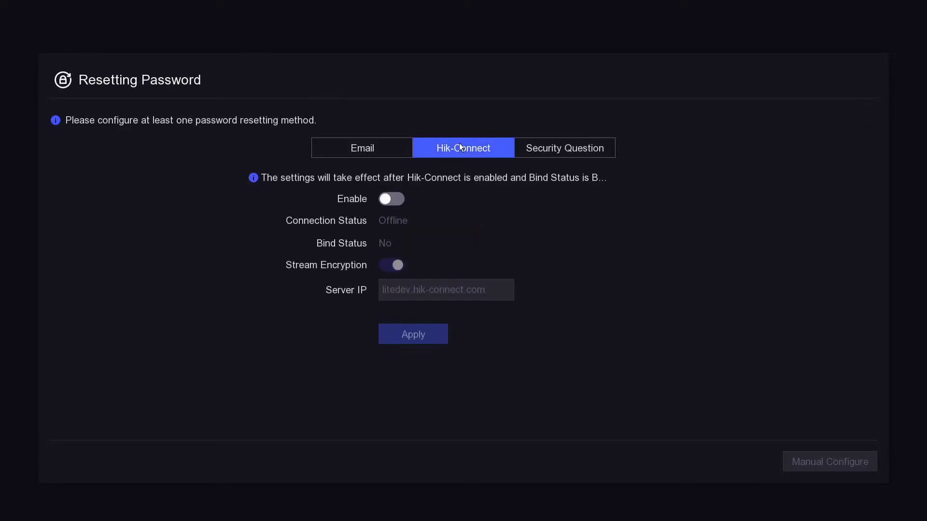
pyautogui.click(393, 203)
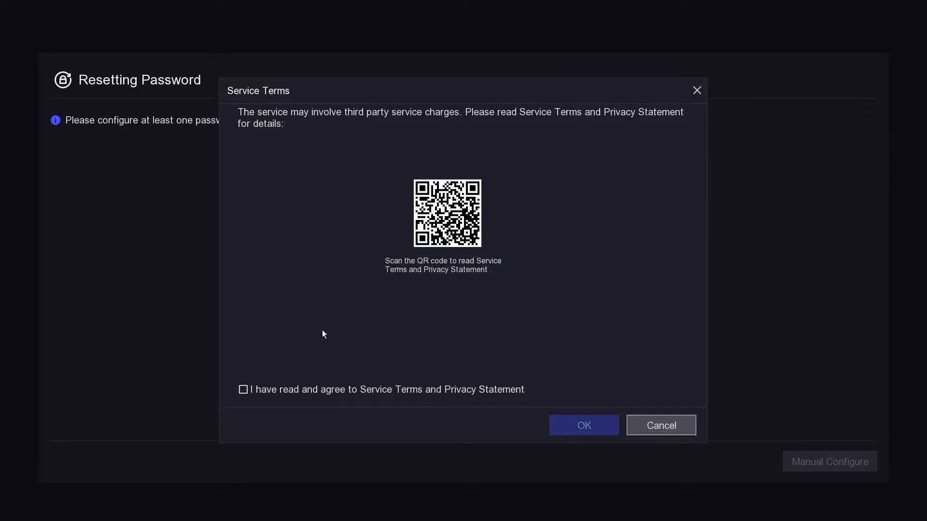
pyautogui.click(310, 389)
pyautogui.click(564, 424)
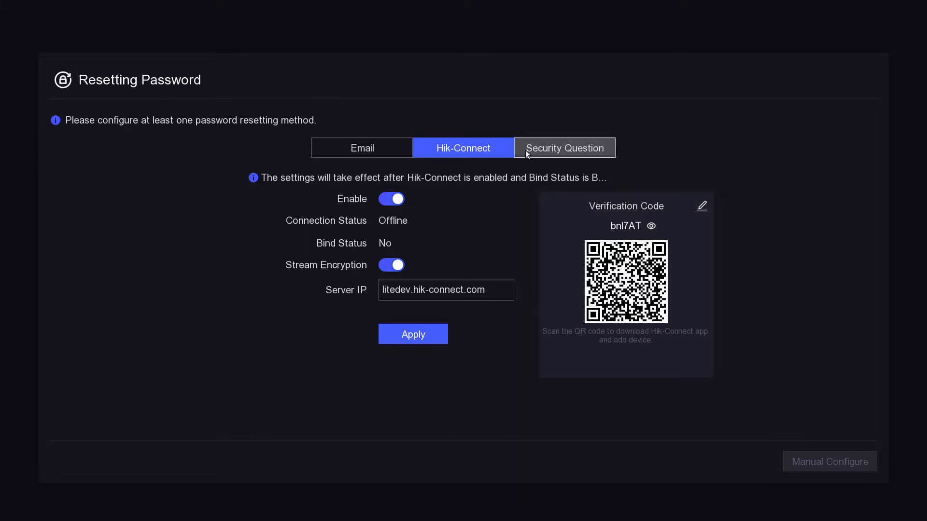
pyautogui.click(393, 156)
pyautogui.click(424, 150)
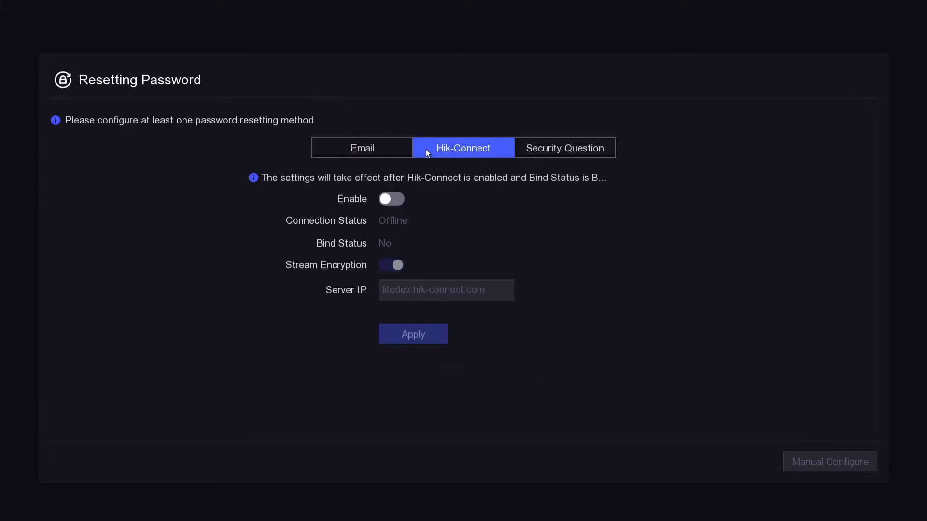
# - Enable Hik-Connect as a password resetting method, agree to the service terms, apply it, and refresh its connection and bind status
pyautogui.click(392, 199)
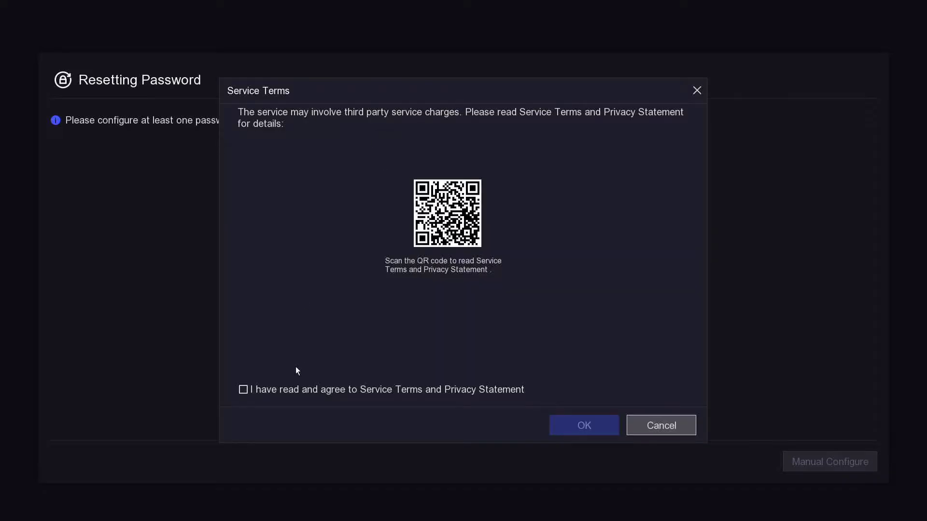
pyautogui.click(295, 393)
pyautogui.click(565, 425)
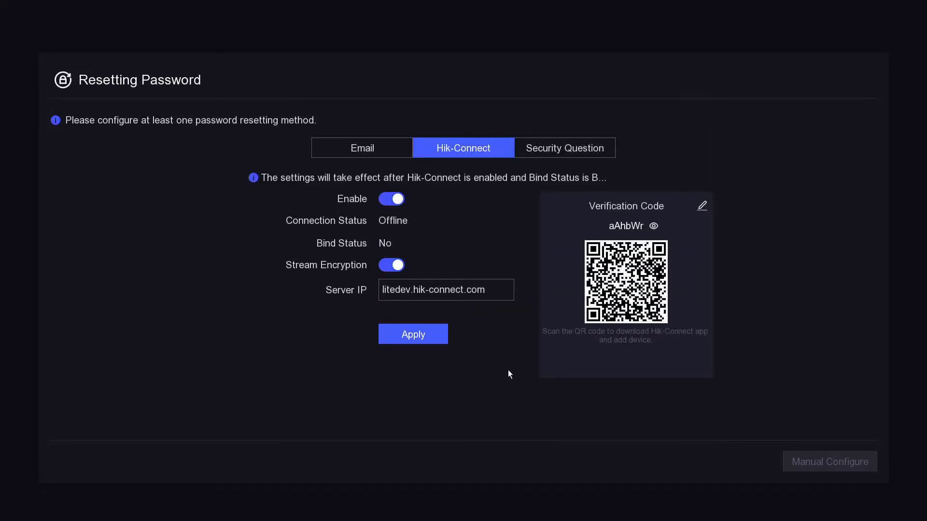
pyautogui.click(437, 337)
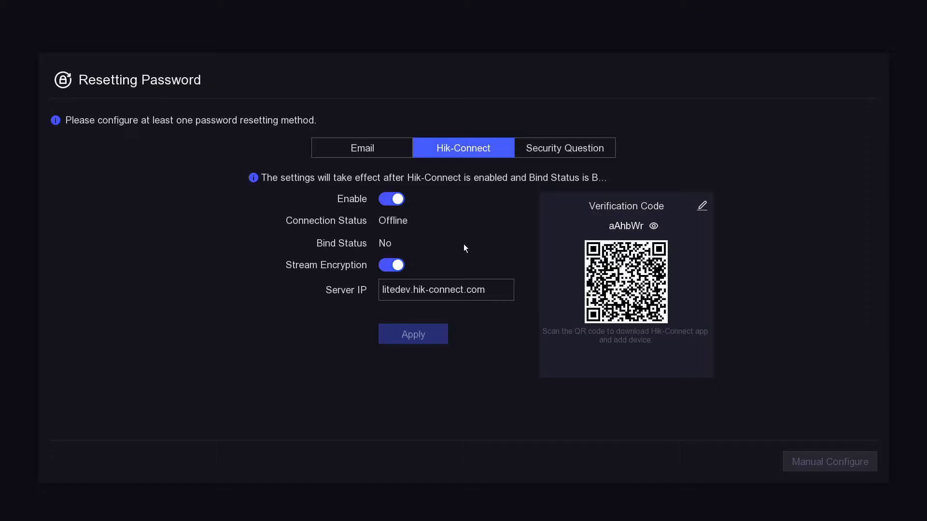
pyautogui.click(366, 149)
pyautogui.click(443, 146)
pyautogui.click(389, 151)
pyautogui.click(464, 150)
# - Try to replace the Hik-Connect verification code with a custom one
pyautogui.click(647, 226)
pyautogui.click(703, 208)
pyautogui.click(647, 158)
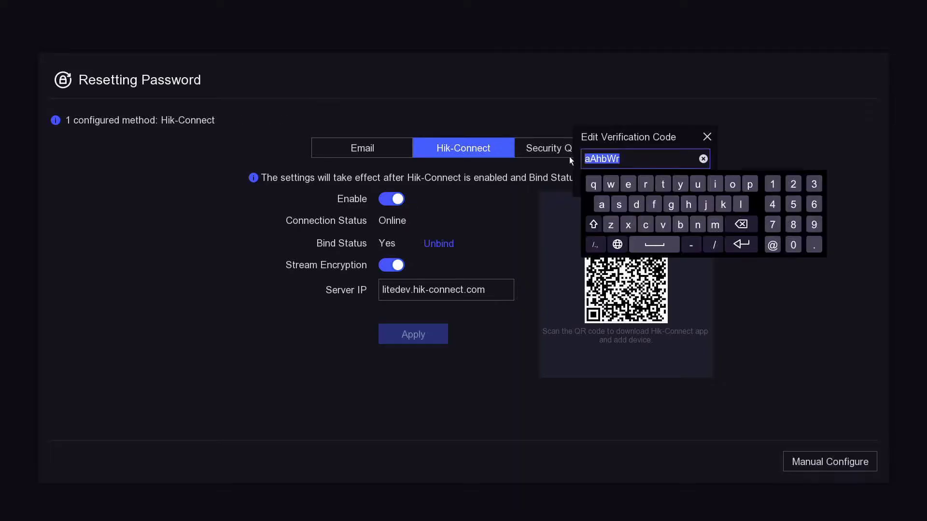
pyautogui.click(593, 224)
pyautogui.click(645, 225)
pyautogui.click(645, 225)
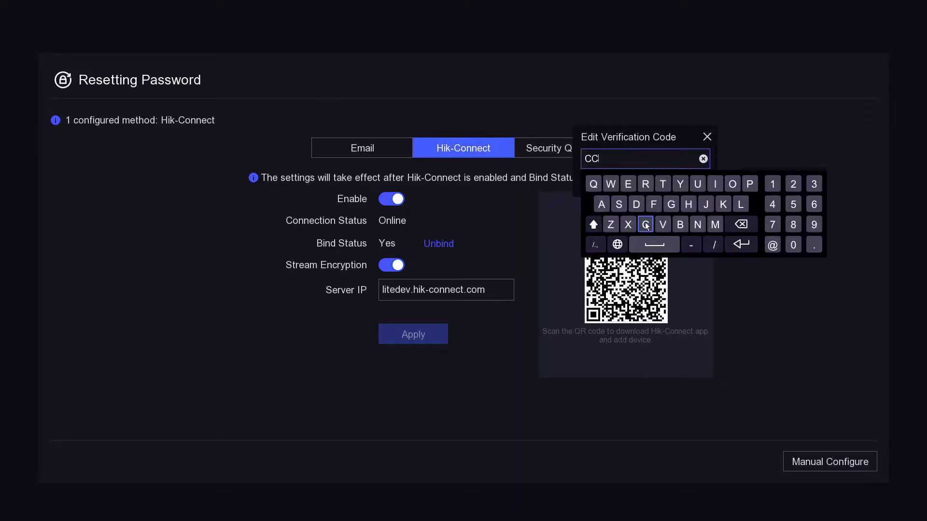
pyautogui.click(663, 183)
pyautogui.click(662, 224)
pyautogui.click(771, 185)
pyautogui.click(792, 184)
pyautogui.click(814, 184)
pyautogui.click(773, 204)
pyautogui.click(793, 204)
pyautogui.click(706, 137)
pyautogui.click(654, 227)
pyautogui.click(654, 227)
# - Set a custom Hik-Connect verification code and confirm the change
pyautogui.click(703, 207)
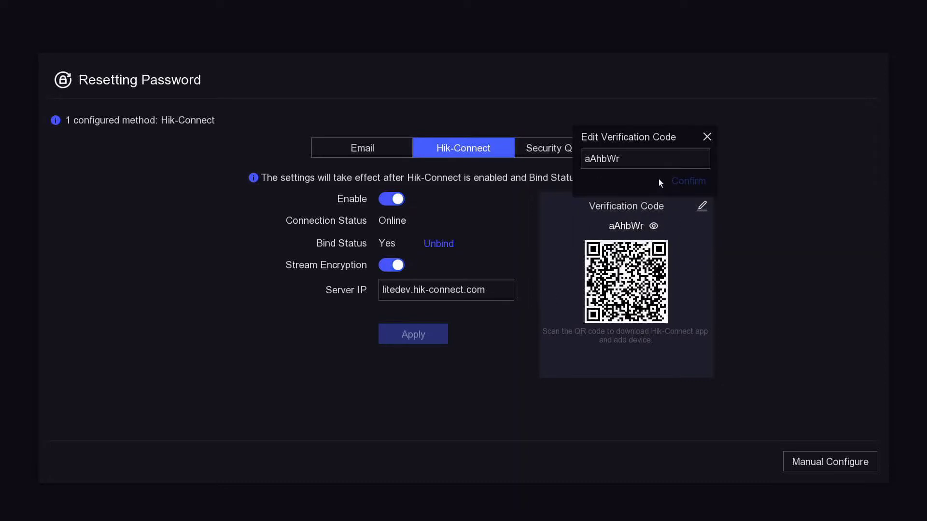
pyautogui.click(642, 159)
pyautogui.click(594, 225)
pyautogui.click(646, 225)
pyautogui.click(645, 224)
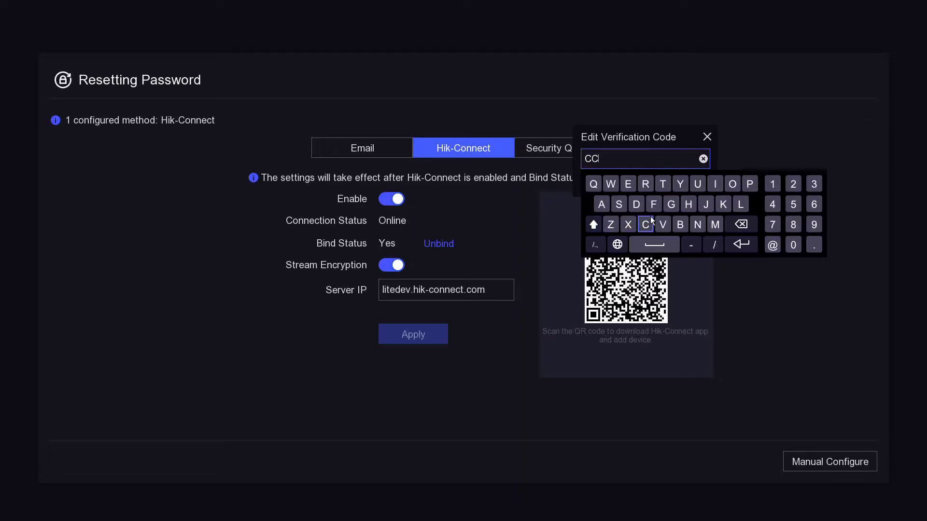
pyautogui.click(663, 184)
pyautogui.click(663, 225)
pyautogui.click(772, 184)
pyautogui.click(793, 184)
pyautogui.click(814, 184)
pyautogui.click(772, 204)
pyautogui.click(793, 204)
pyautogui.click(635, 140)
pyautogui.click(690, 182)
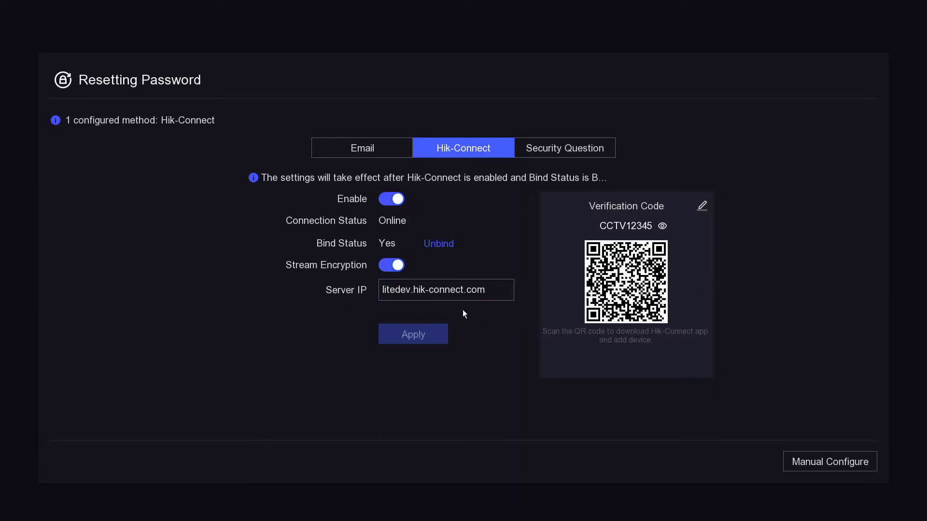
# - Continue from the password resetting methods to manual configuration and disable the unlock pattern
pyautogui.click(534, 151)
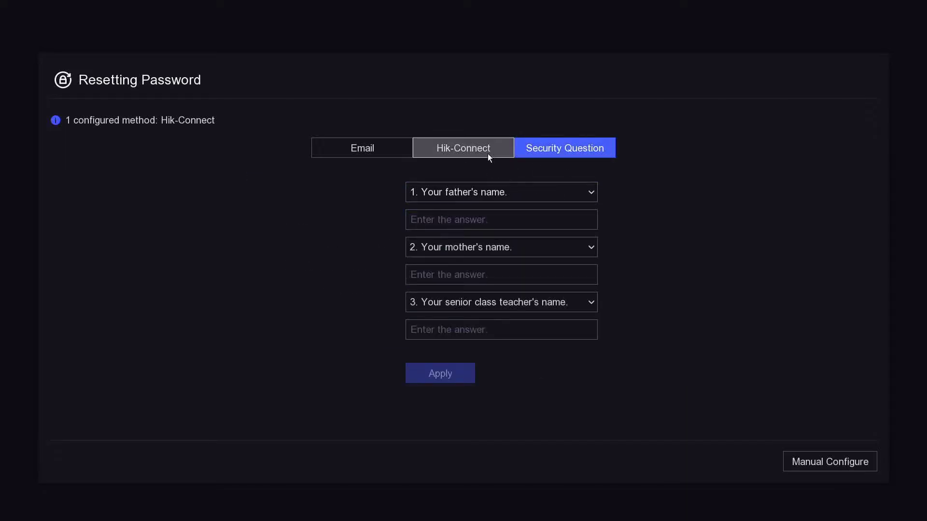
pyautogui.click(487, 152)
pyautogui.click(384, 149)
pyautogui.click(437, 146)
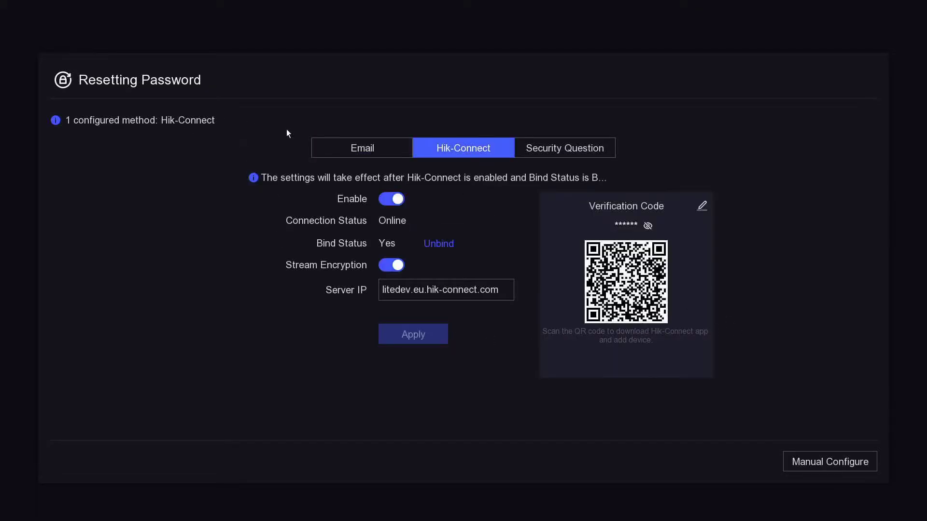
pyautogui.click(809, 459)
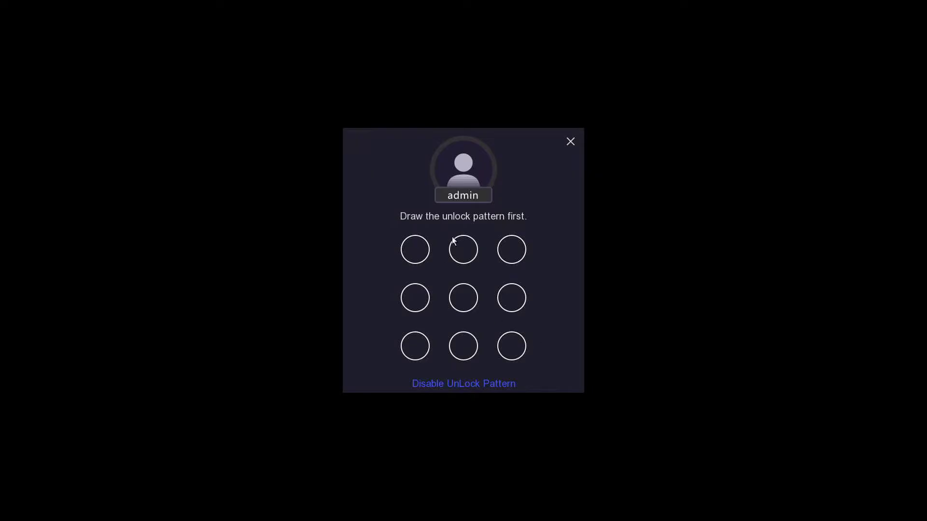
pyautogui.click(470, 384)
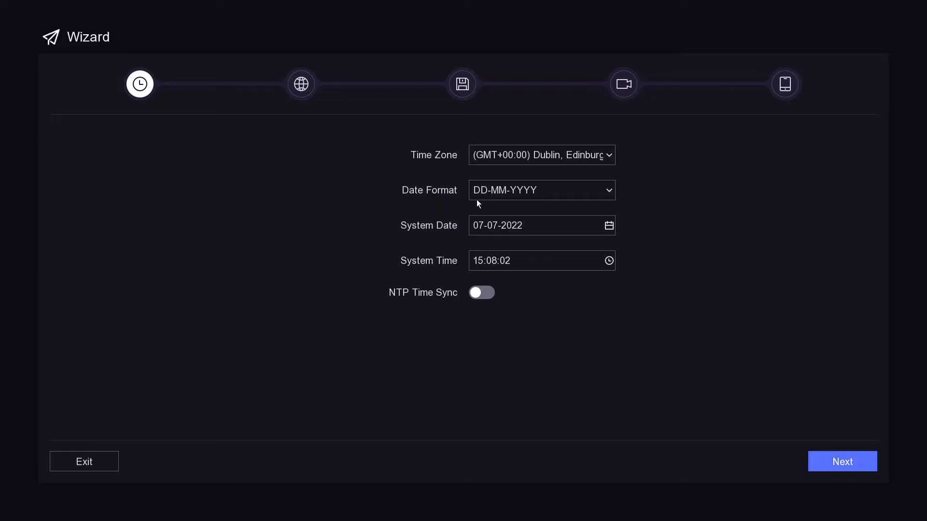
# - Select the (GMT+00:00) Dublin, Edinburgh, London time zone, enable NTP time sync, and proceed to the network settings
pyautogui.click(521, 155)
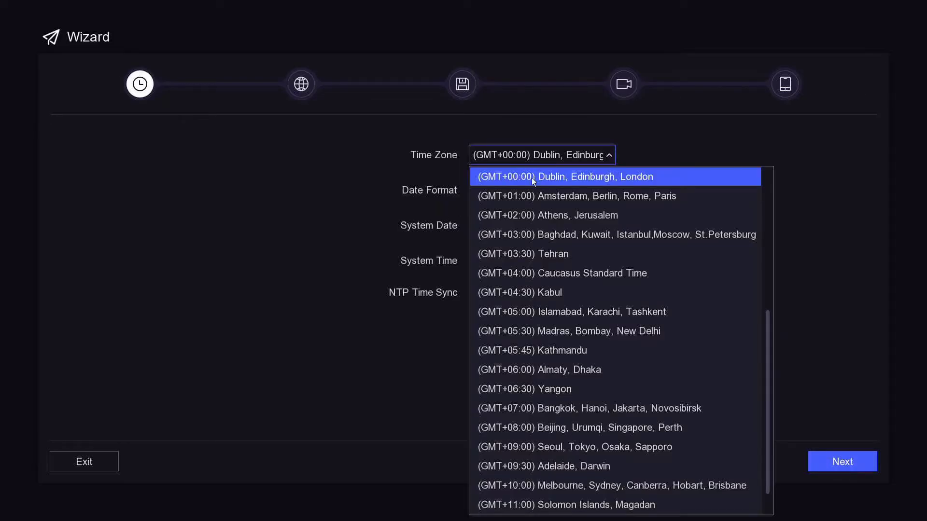
pyautogui.scroll(2, 532, 179)
pyautogui.click(550, 218)
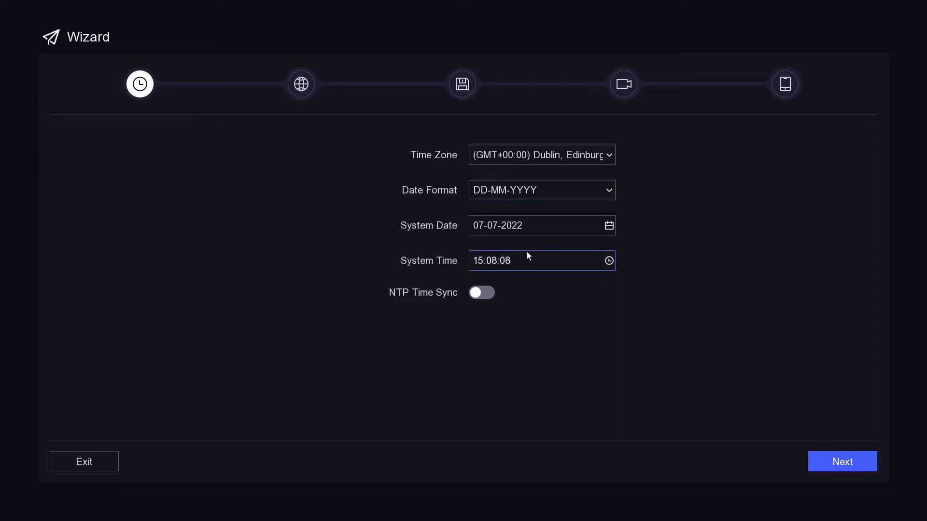
pyautogui.click(488, 292)
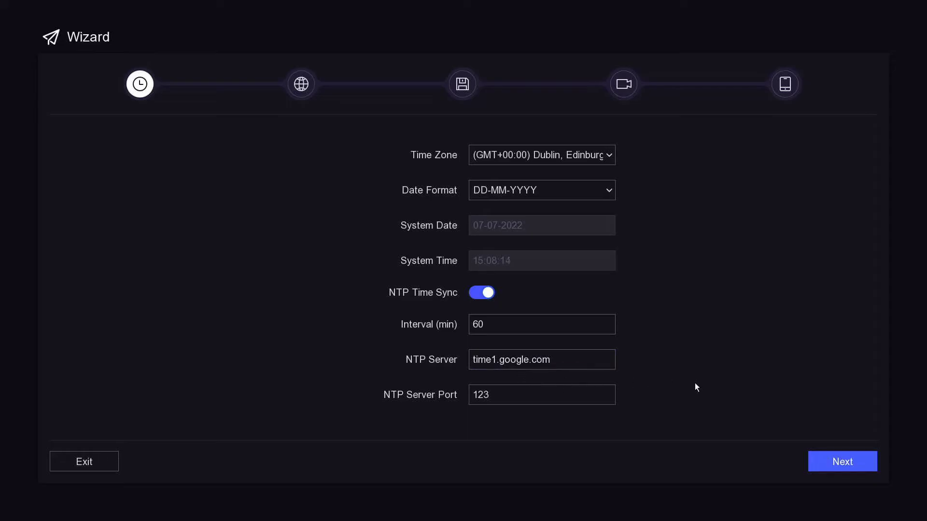
pyautogui.click(816, 462)
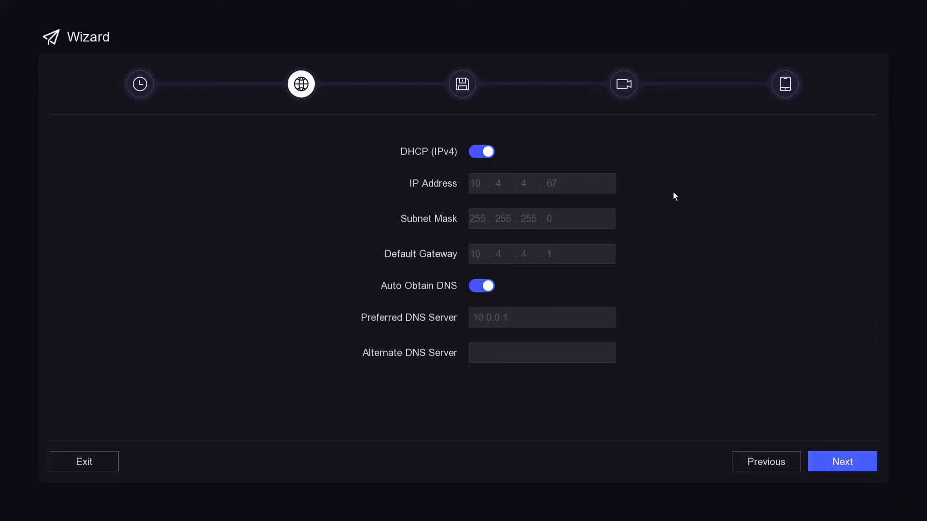
# - Accept the DHCP network settings and initialize local hard disk 1, confirming the erasure of its data
pyautogui.click(829, 455)
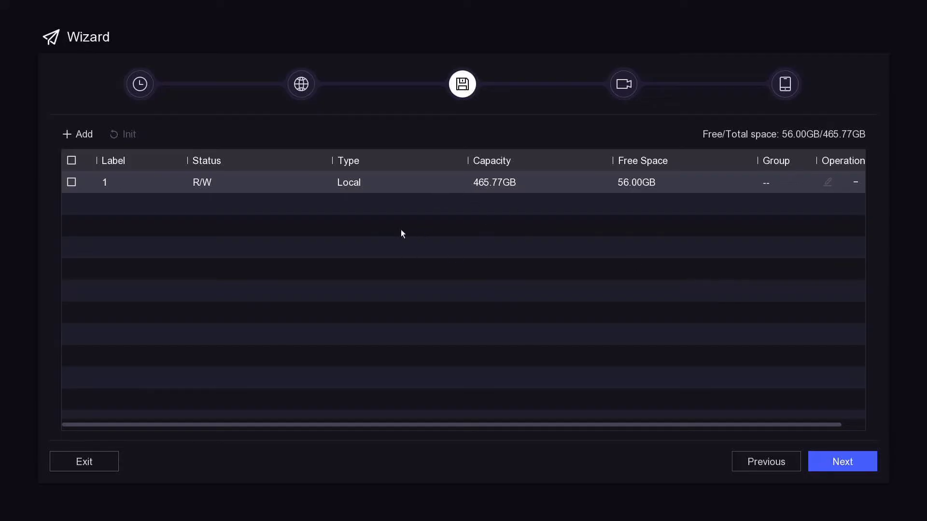
pyautogui.click(72, 183)
pyautogui.click(115, 130)
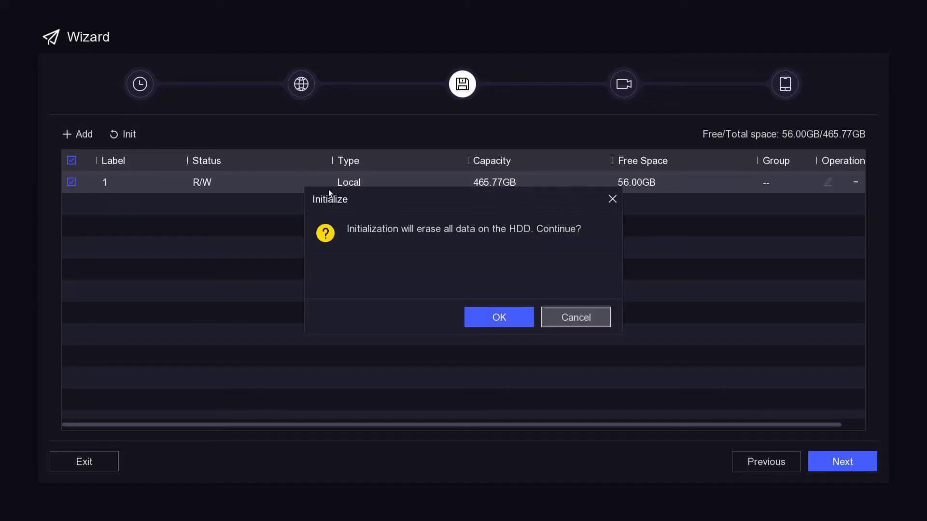
pyautogui.click(500, 313)
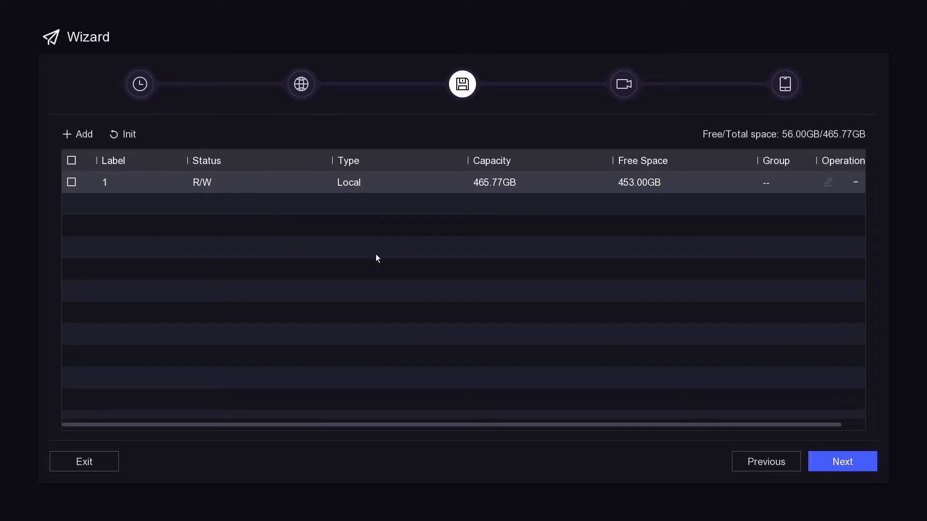
# - Continue through the wizard's storage, camera and Hik-Connect pages without changes and finish the wizard
pyautogui.moveTo(566, 426); pyautogui.dragTo(445, 424)
pyautogui.click(852, 462)
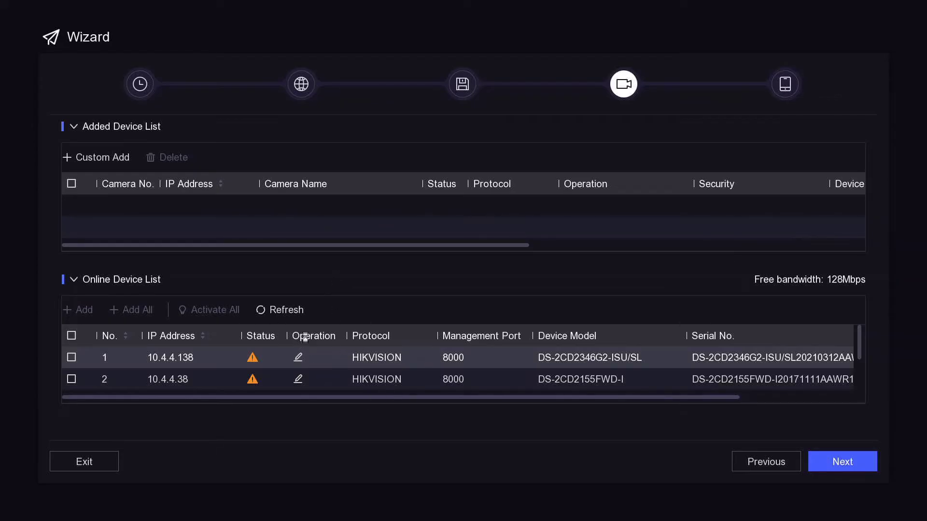
pyautogui.click(845, 465)
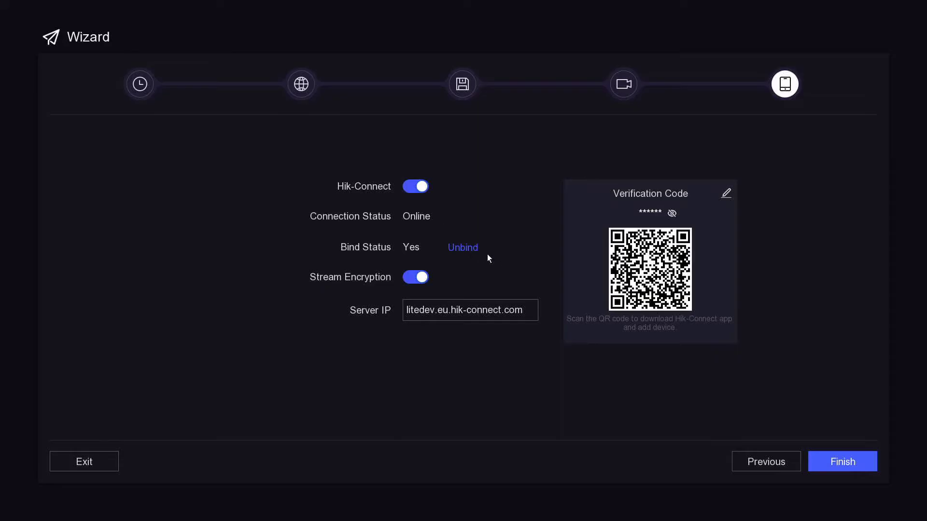
pyautogui.click(834, 465)
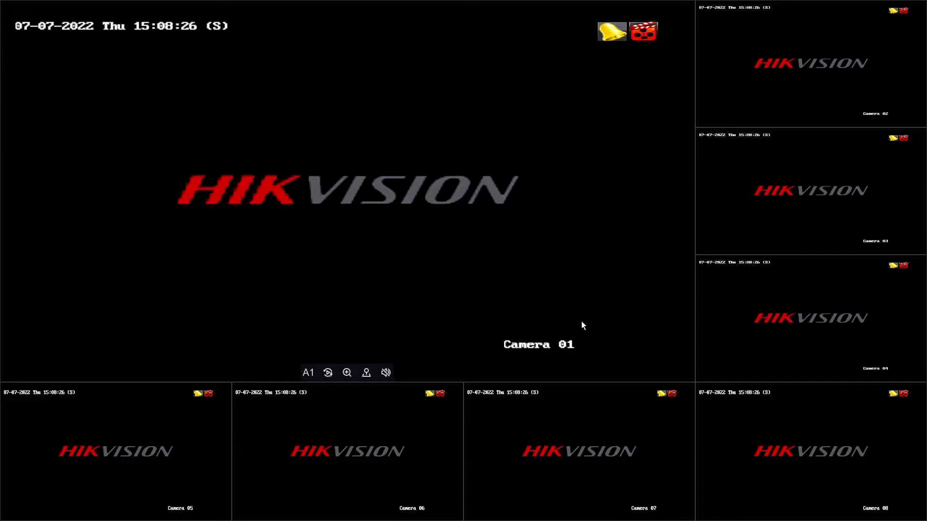
# - Open the recorder's main menu, preview the system settings in Easy Mode, and return to Expert Mode
pyautogui.rightClick(507, 169)
pyautogui.click(523, 181)
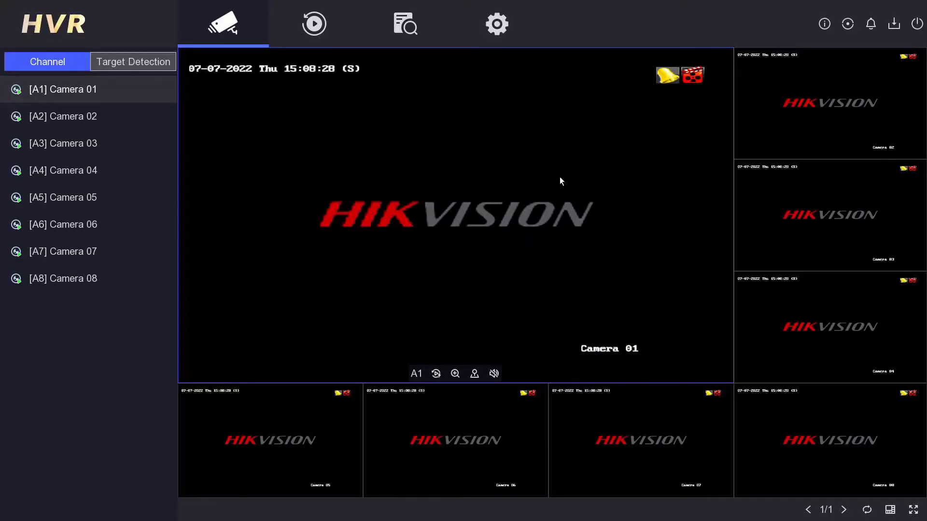
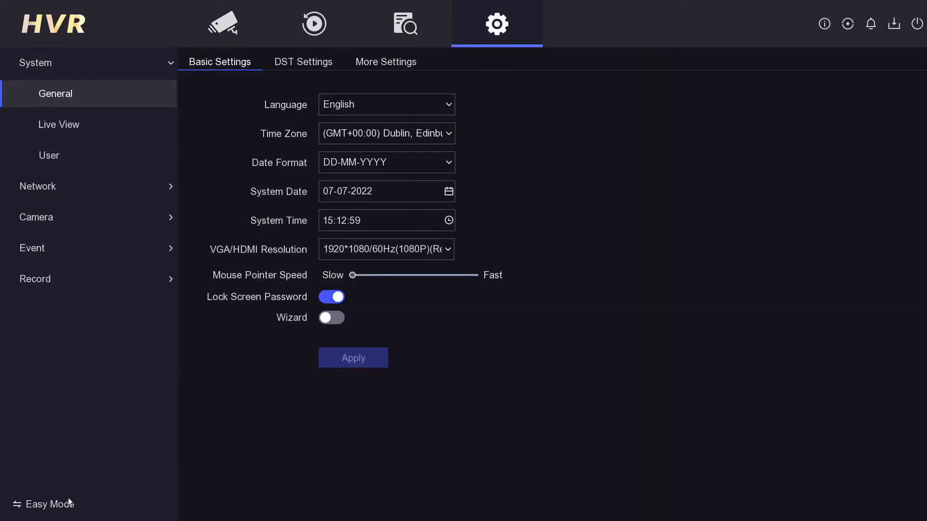
pyautogui.click(53, 506)
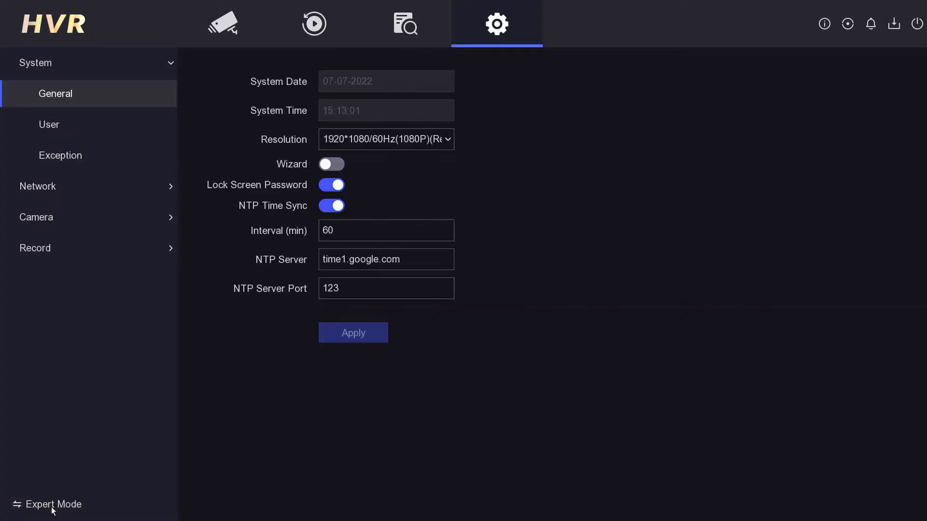
pyautogui.click(74, 502)
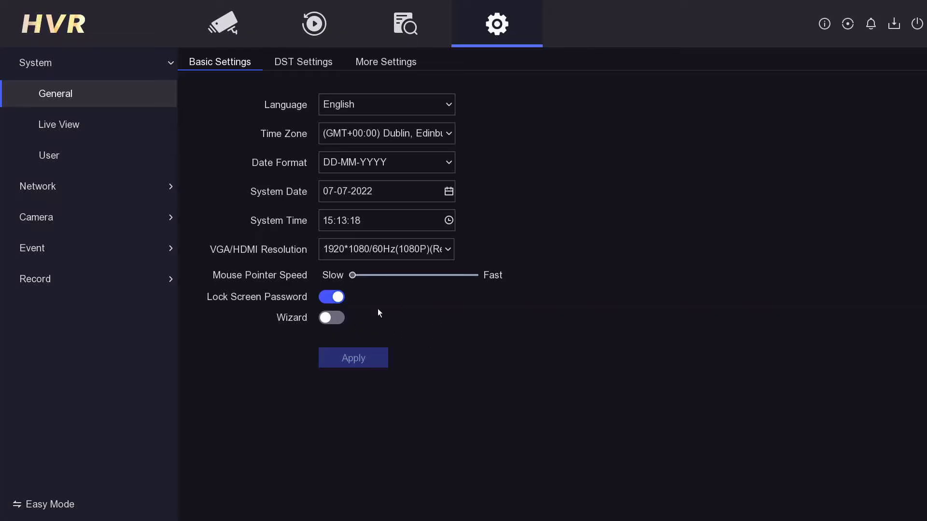
# - Disable the Lock Screen Password option in the general settings, accept the security confirmation, and apply the change
pyautogui.click(336, 299)
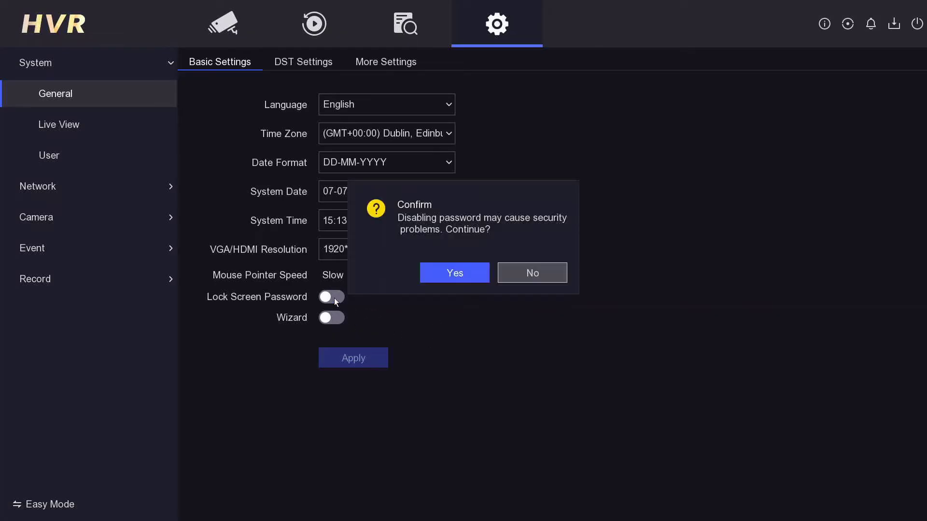
pyautogui.click(442, 279)
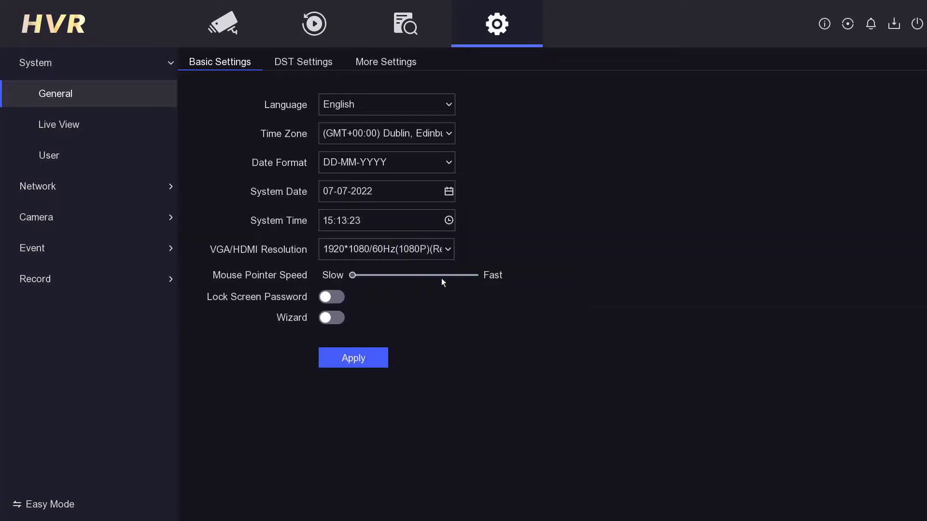
pyautogui.click(363, 357)
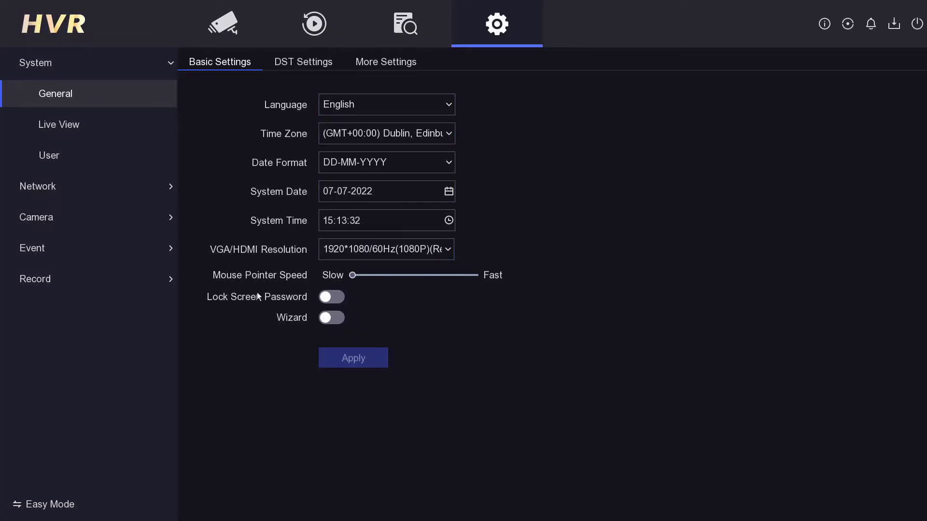
# - Review the daylight saving time settings, including the available start months, without changing them
pyautogui.click(300, 63)
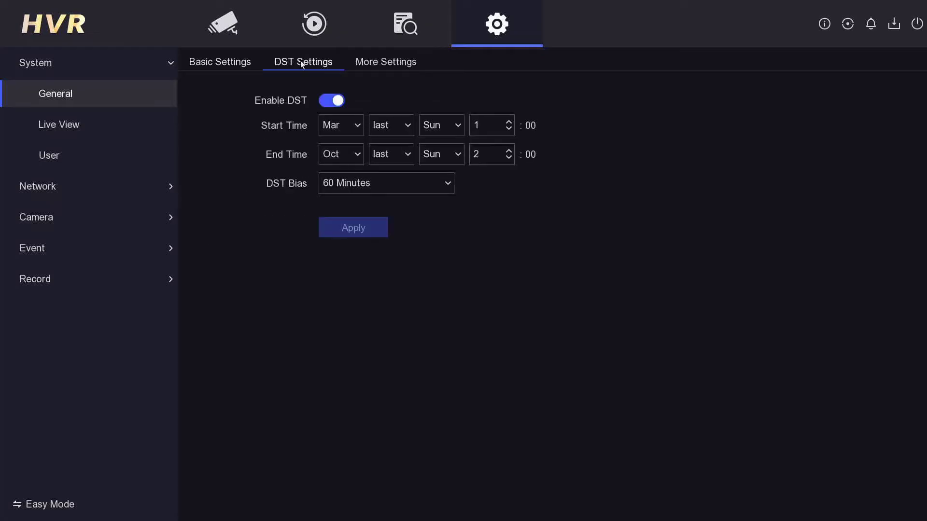
pyautogui.click(347, 125)
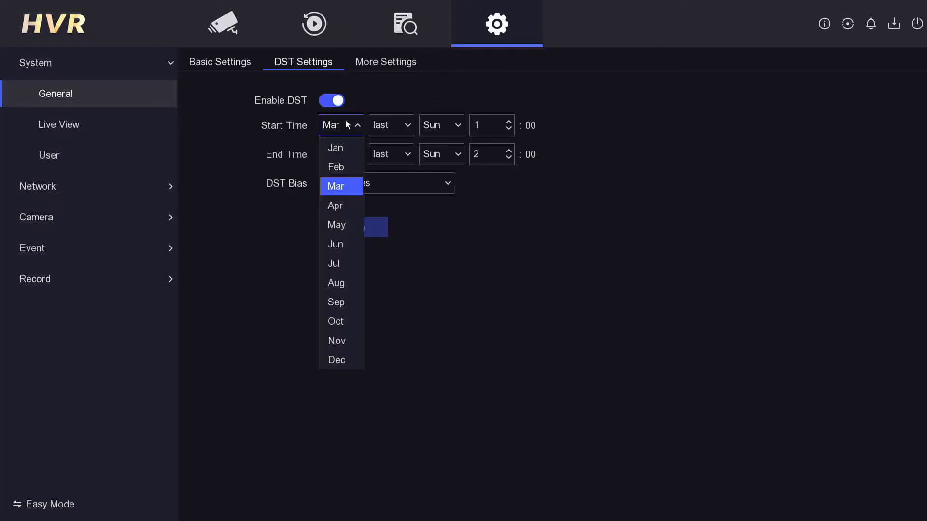
pyautogui.click(347, 124)
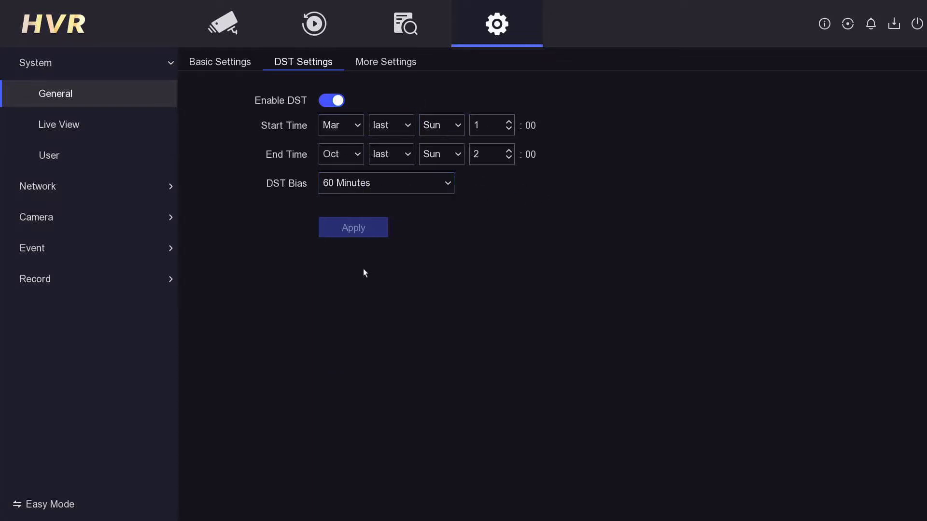
# - Change the device name to OFFICE DVR in the additional general settings and apply it
pyautogui.click(393, 62)
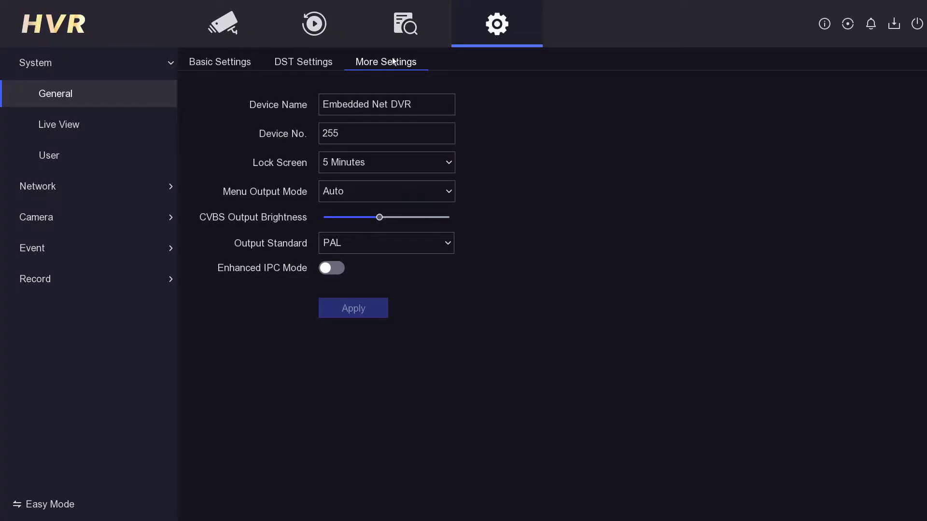
pyautogui.click(389, 109)
pyautogui.click(331, 171)
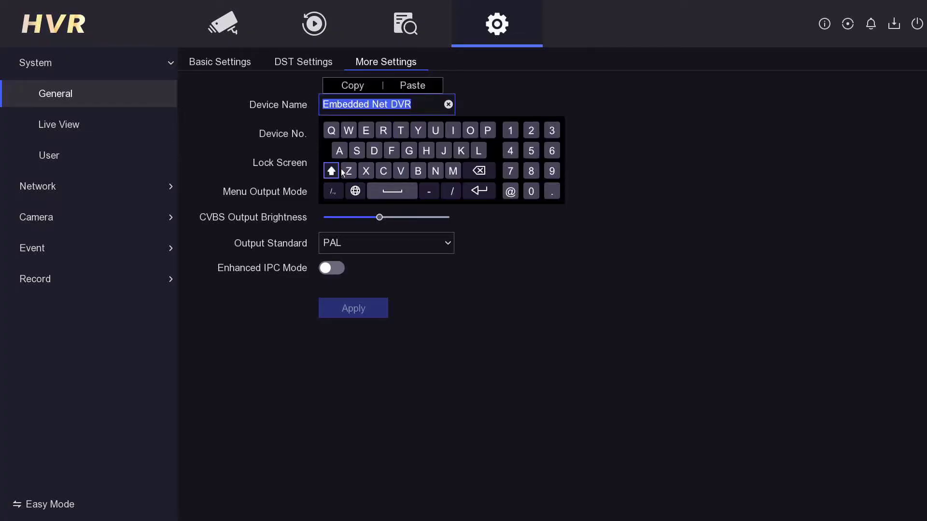
pyautogui.click(469, 130)
pyautogui.click(390, 150)
pyautogui.click(391, 151)
pyautogui.click(453, 131)
pyautogui.click(383, 171)
pyautogui.click(366, 130)
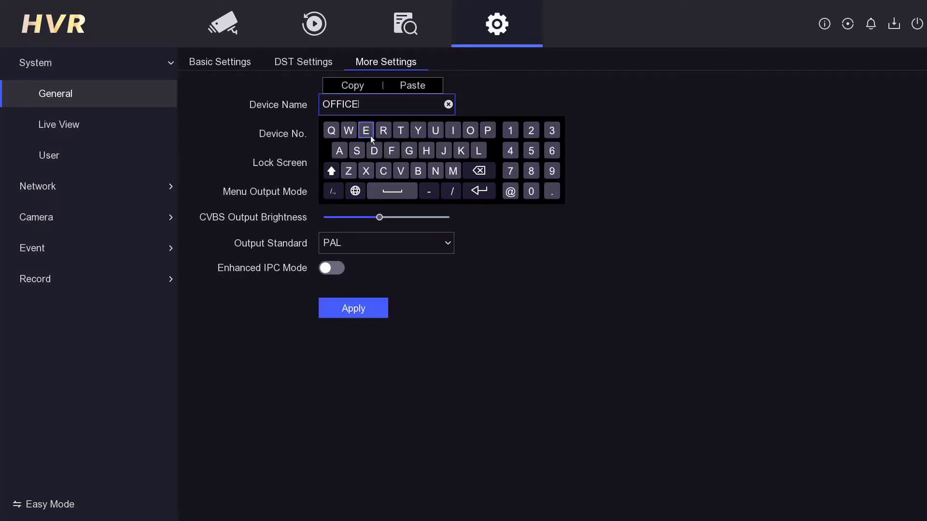
pyautogui.click(374, 151)
pyautogui.click(400, 171)
pyautogui.click(383, 130)
pyautogui.click(275, 122)
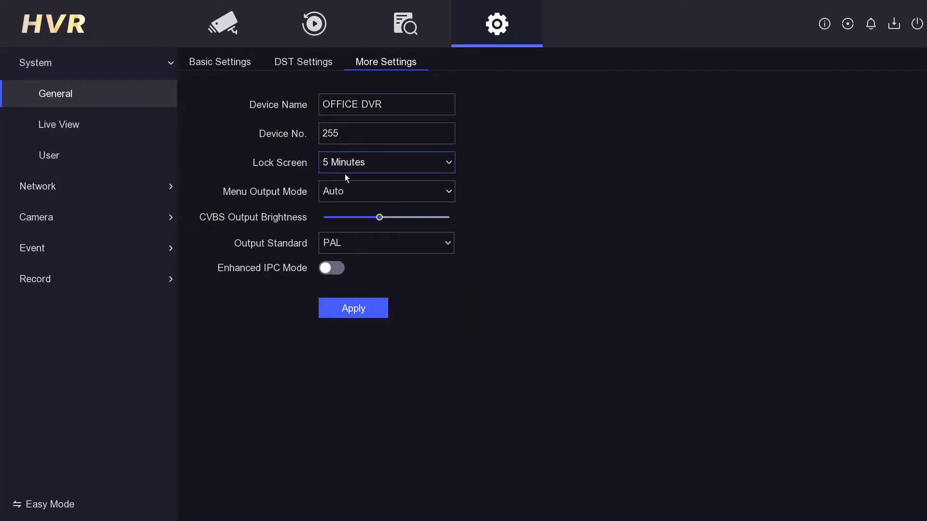
pyautogui.click(351, 311)
# - Check the Live View configuration and compare it with the camera arrangement on the live screen
pyautogui.click(137, 134)
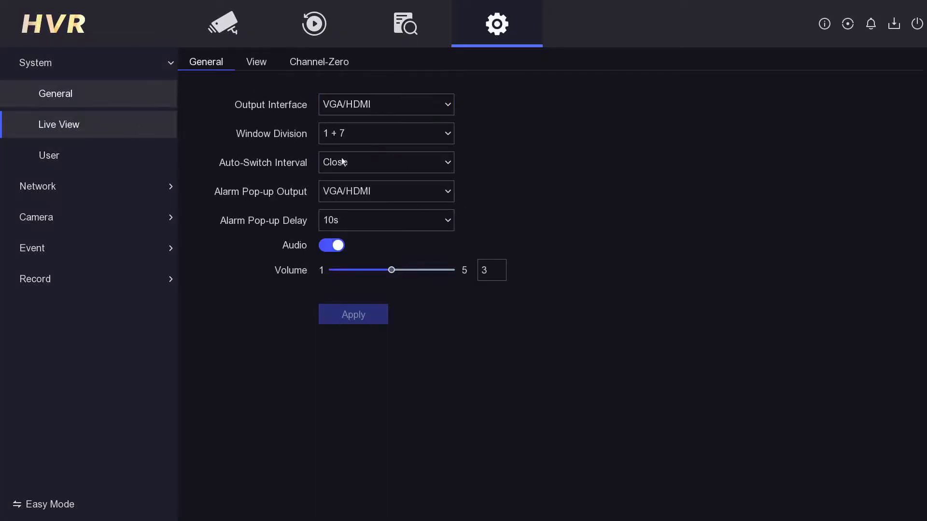
pyautogui.click(238, 37)
pyautogui.moveTo(499, 170)
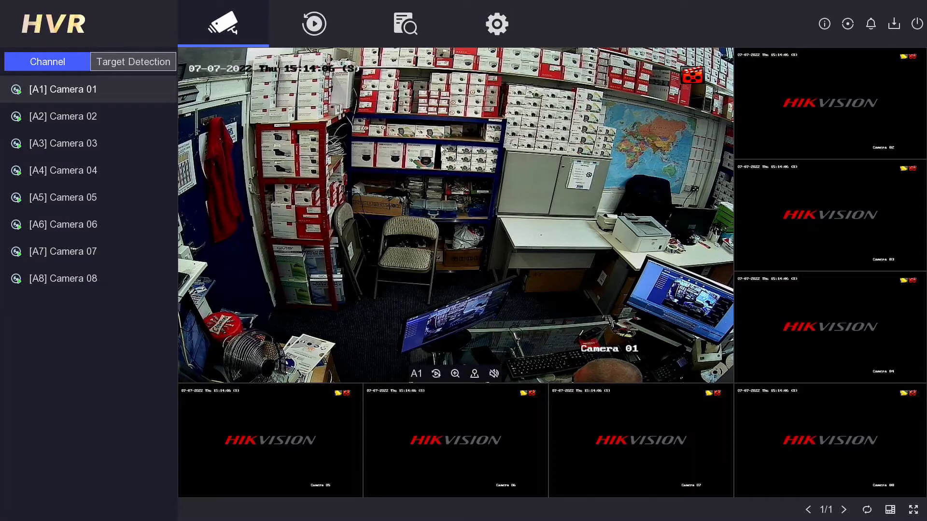
# - Set the live view window division to 4 * 4, apply it, and check the layout on the live screen
pyautogui.click(472, 36)
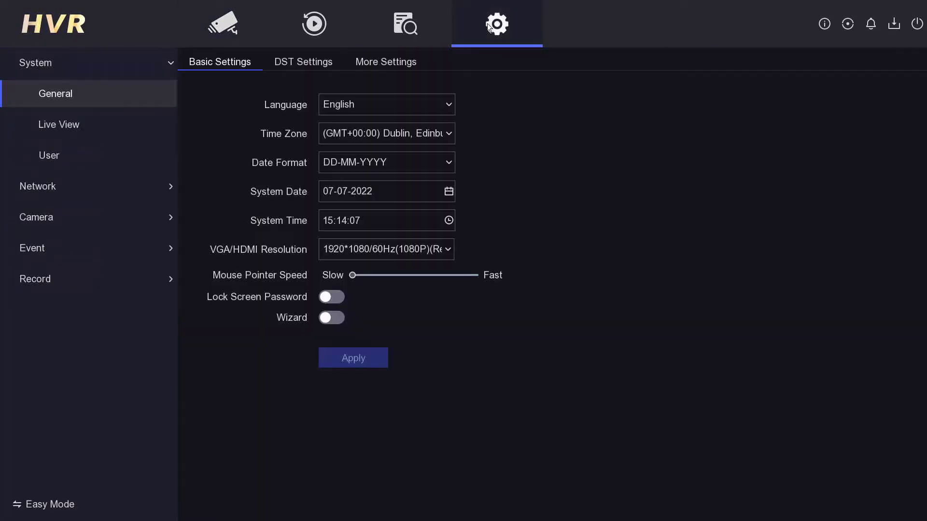
pyautogui.click(139, 120)
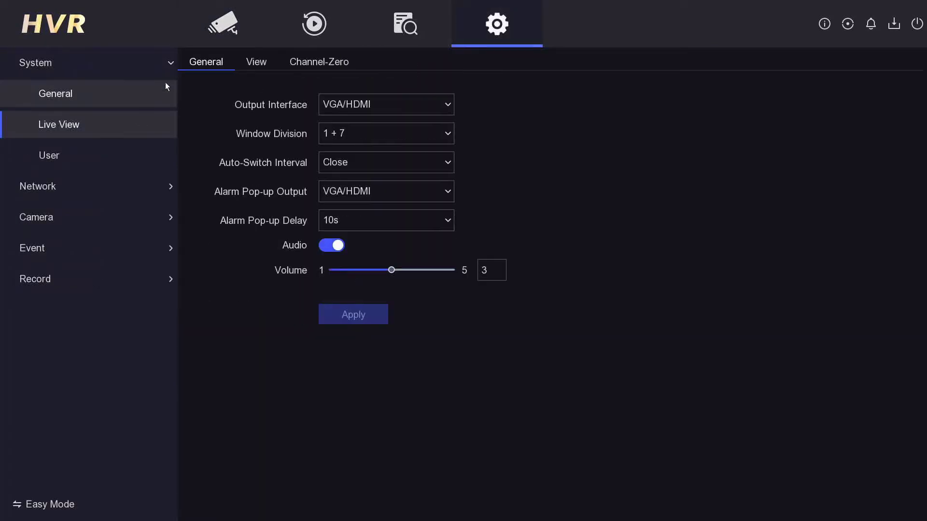
pyautogui.click(353, 134)
pyautogui.click(341, 254)
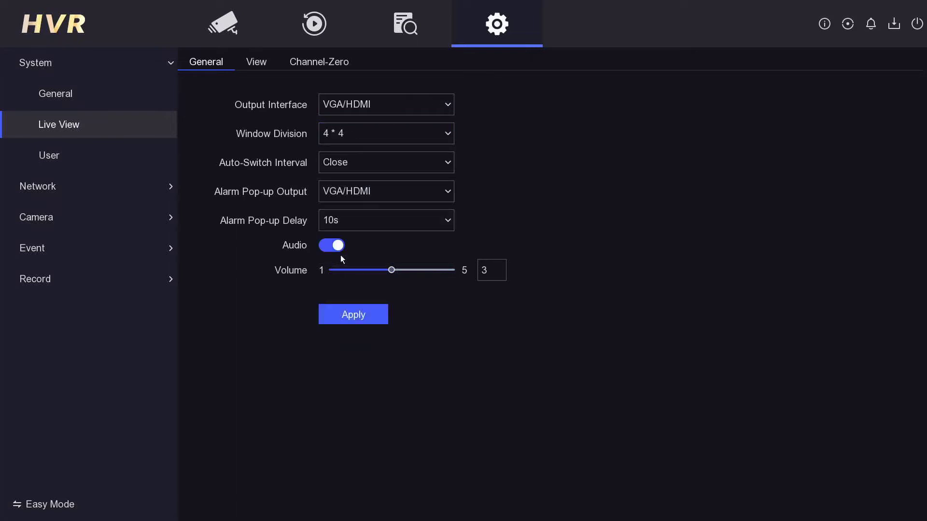
pyautogui.click(359, 315)
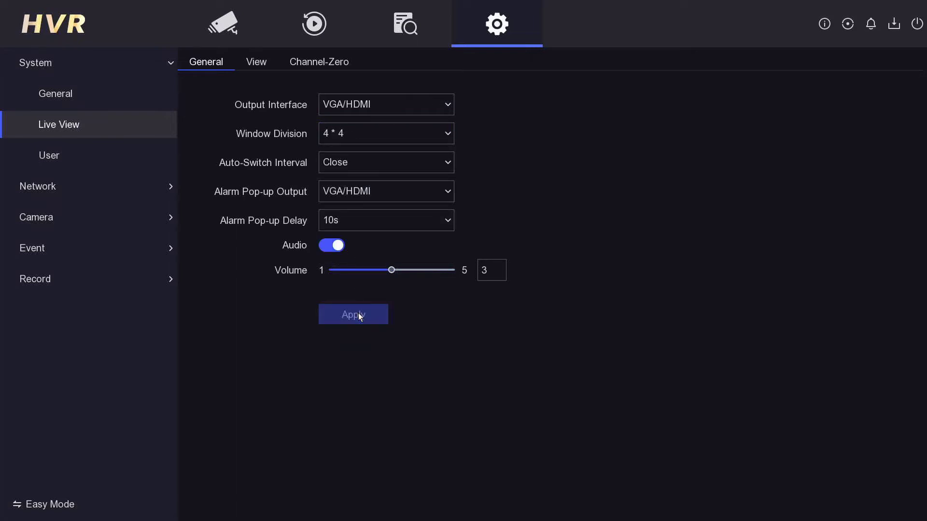
pyautogui.click(221, 34)
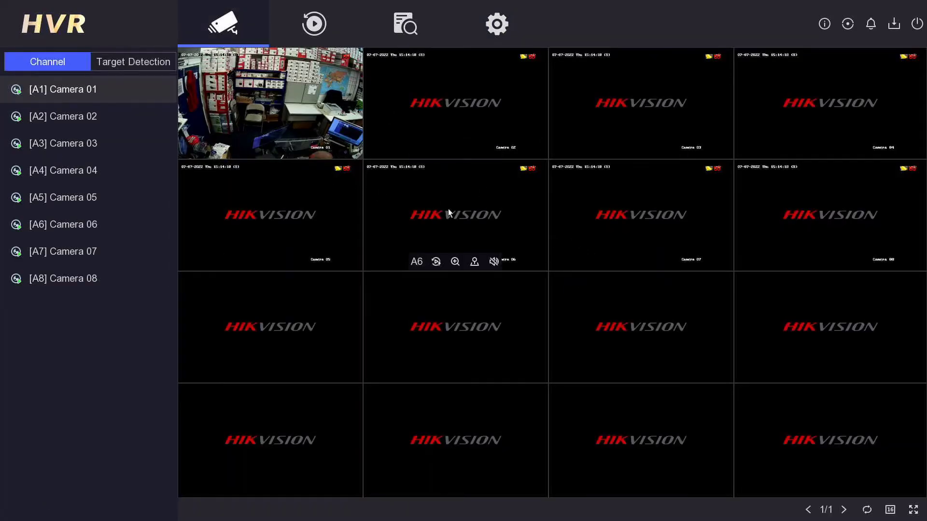
# - Set the live view window division to 1 + 7 and apply the change
pyautogui.click(488, 35)
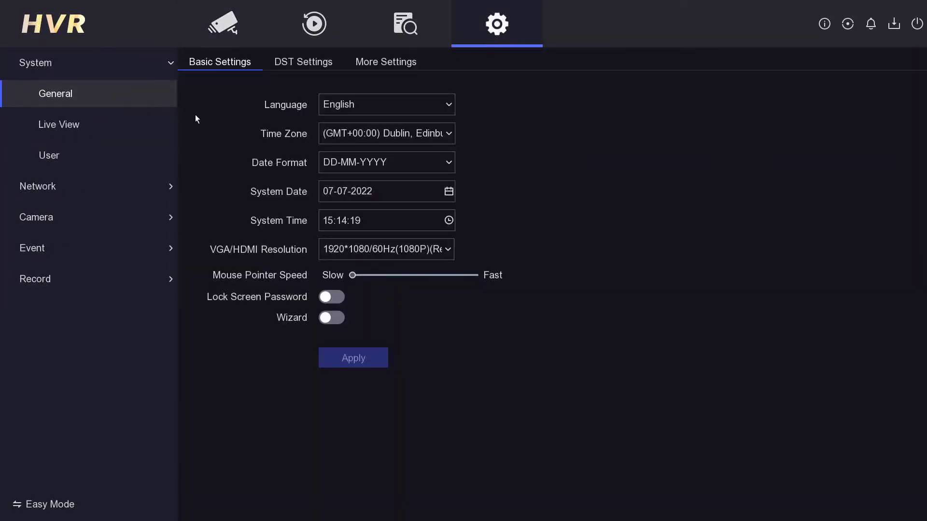
pyautogui.click(136, 127)
pyautogui.click(350, 135)
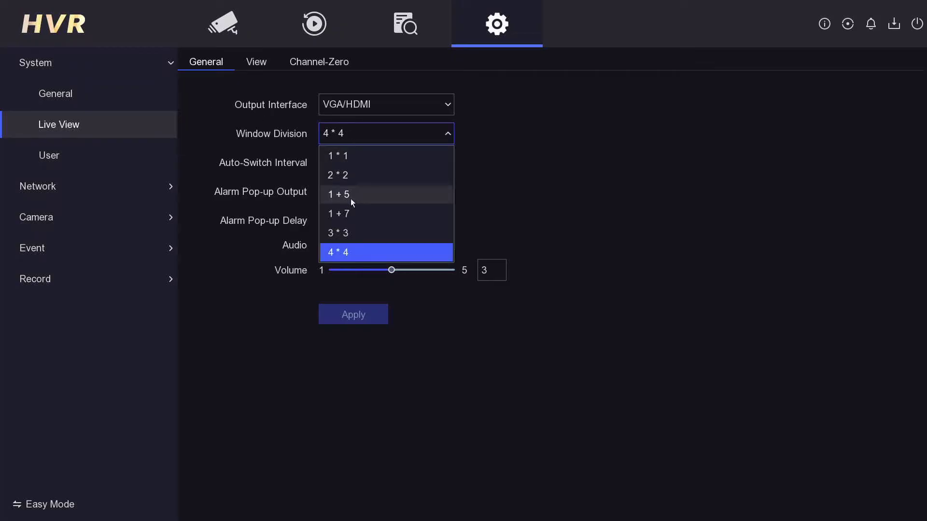
pyautogui.click(348, 213)
pyautogui.click(350, 315)
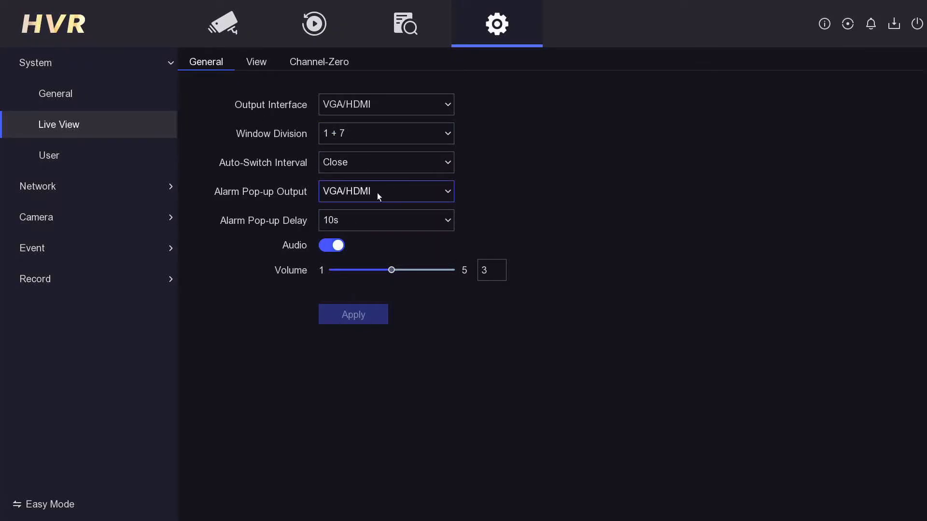
# - Switch the live view audio off and back on, and check the camera layout on the live screen
pyautogui.click(327, 245)
pyautogui.click(332, 247)
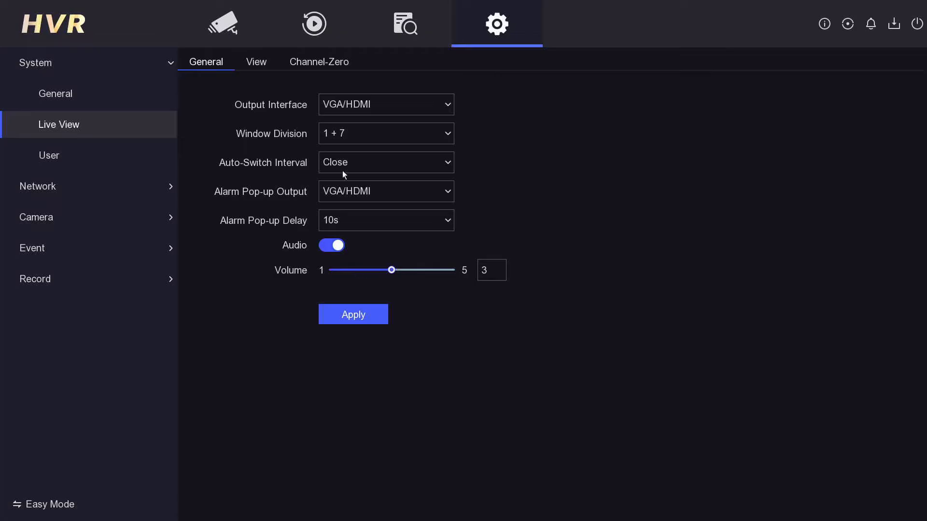
pyautogui.click(222, 32)
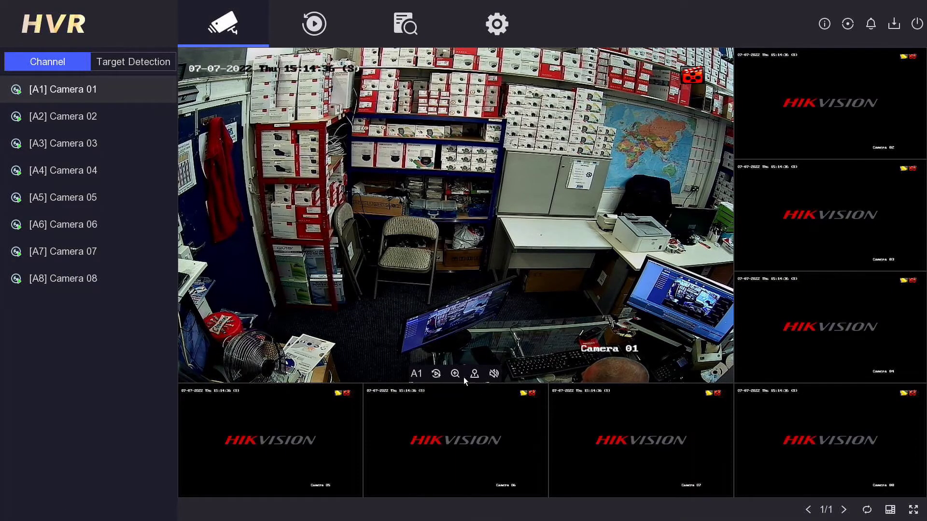
# - In the Live View camera layout, clear window 2, assign Camera 02 to window 1 and Camera 01 to window 2
pyautogui.click(490, 39)
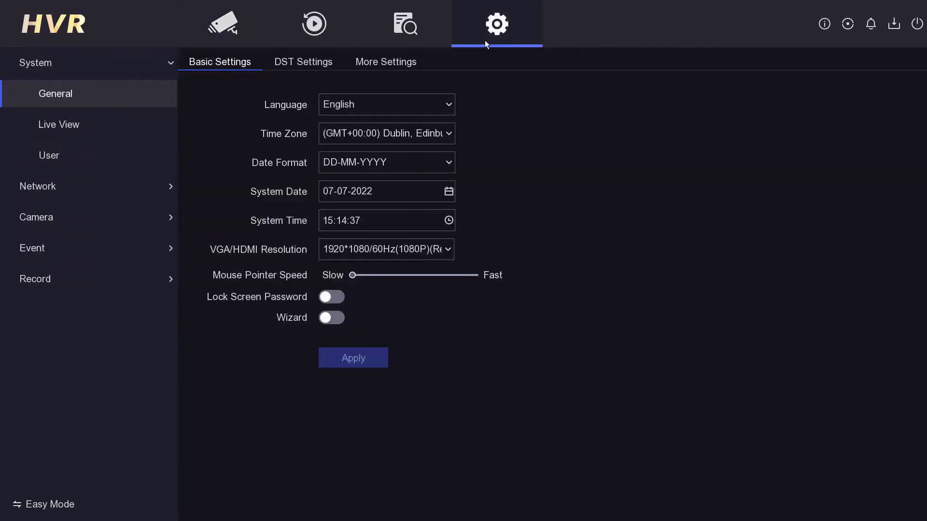
pyautogui.click(129, 125)
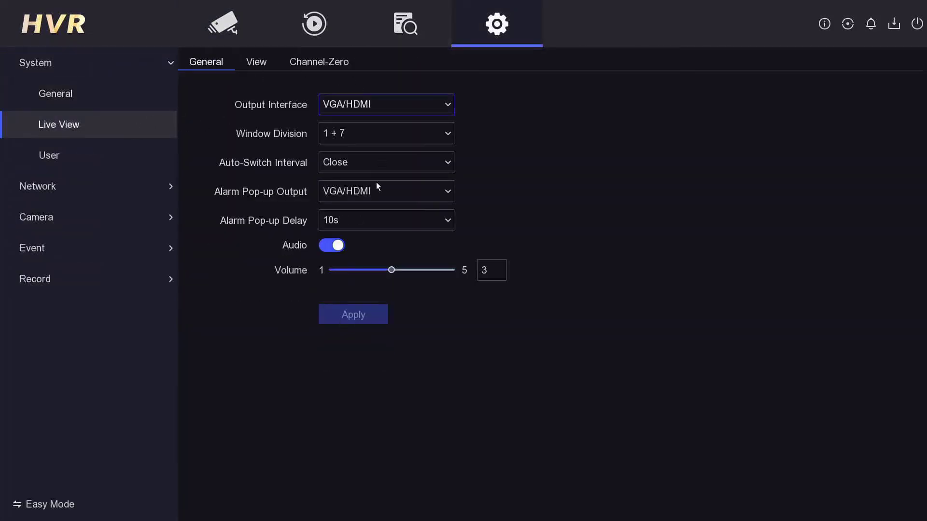
pyautogui.click(245, 65)
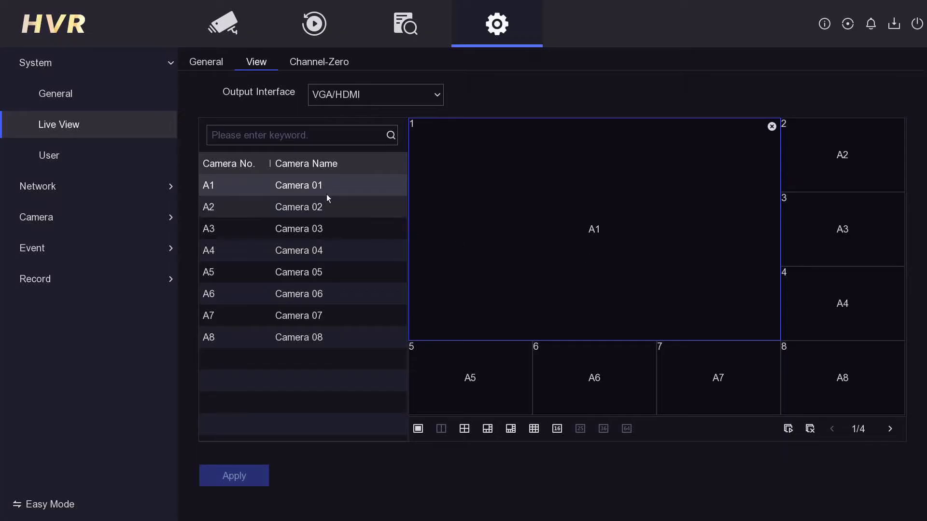
pyautogui.click(217, 207)
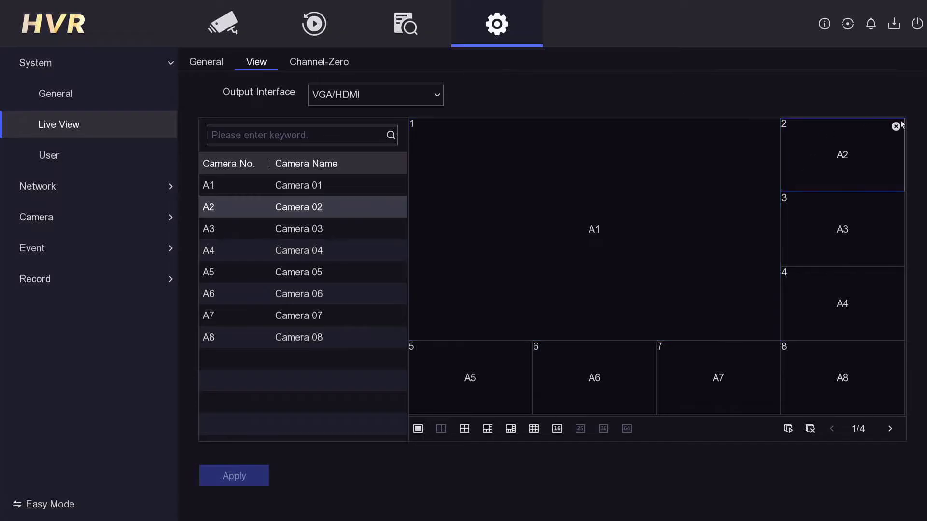
pyautogui.click(898, 128)
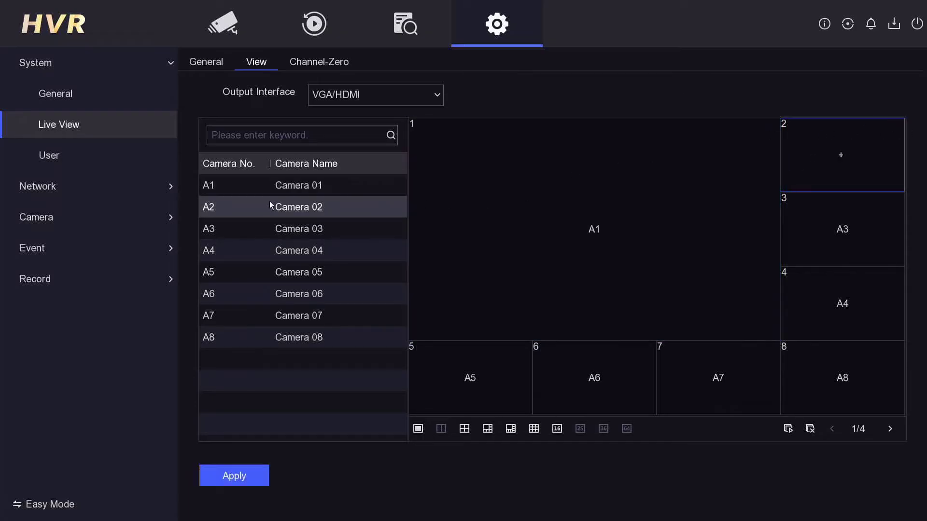
pyautogui.click(531, 211)
pyautogui.click(329, 206)
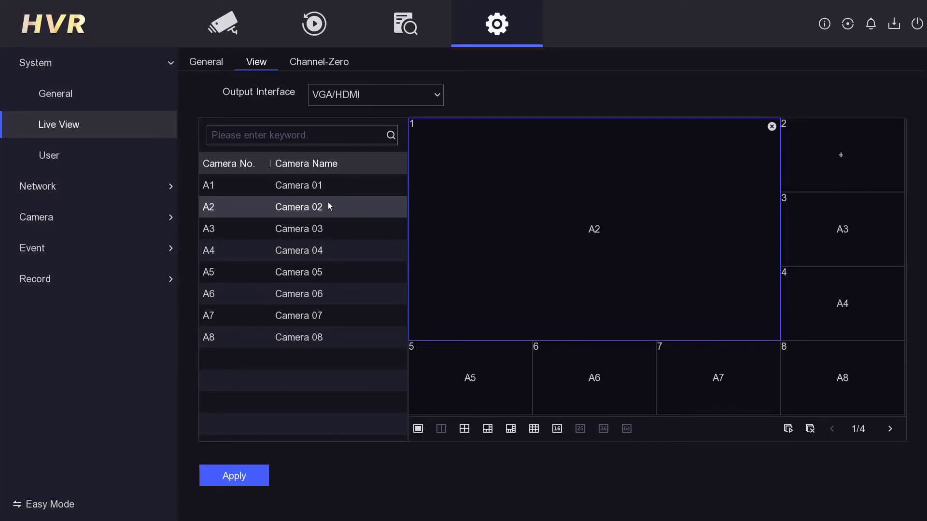
pyautogui.click(840, 173)
pyautogui.click(283, 185)
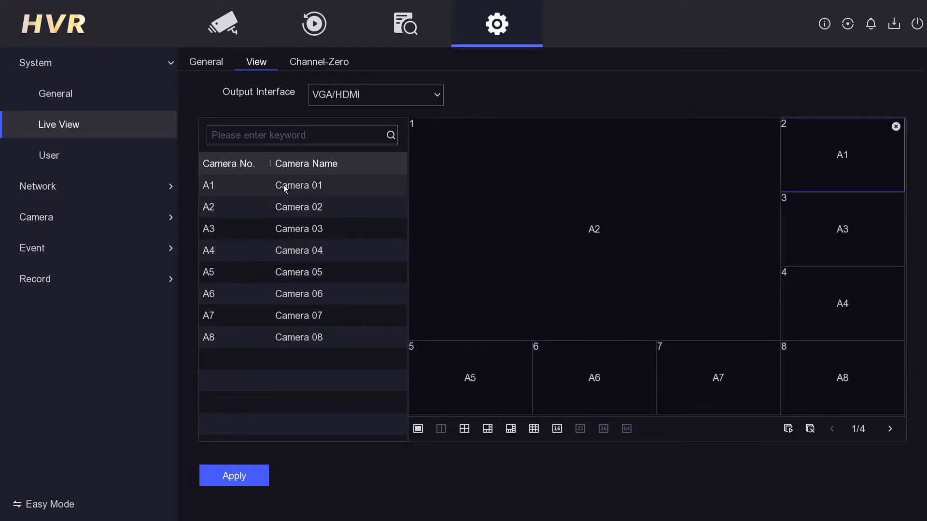
# - Assign Camera 01 to window 1 and Camera 02 to window 2 in the live view layout, and apply it
pyautogui.click(545, 242)
pyautogui.click(298, 186)
pyautogui.click(804, 155)
pyautogui.click(316, 208)
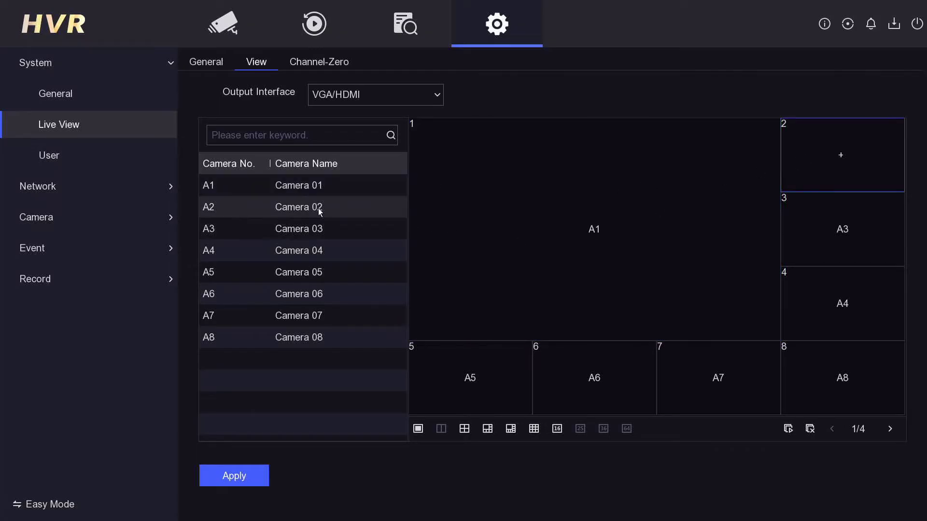
pyautogui.click(257, 471)
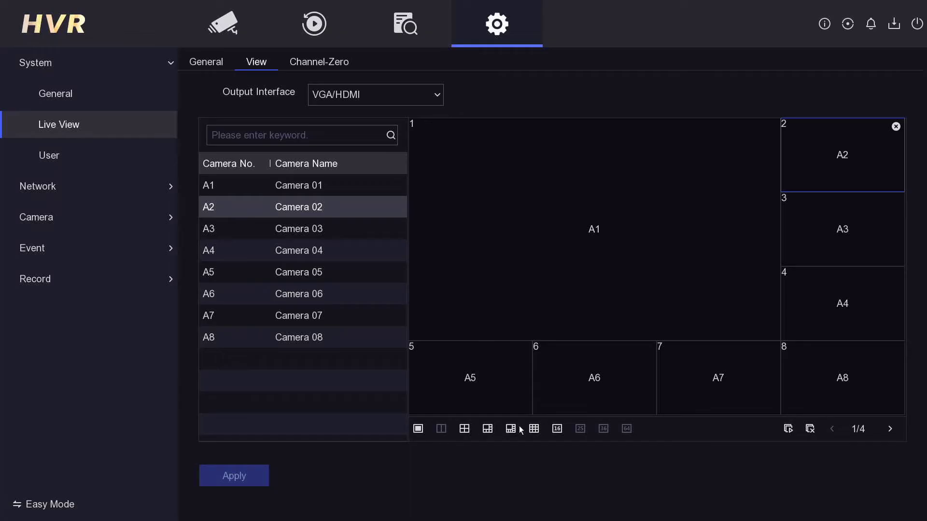
# - Preview the nine-window and four-window layouts without applying them, and check the Channel-Zero settings
pyautogui.click(534, 429)
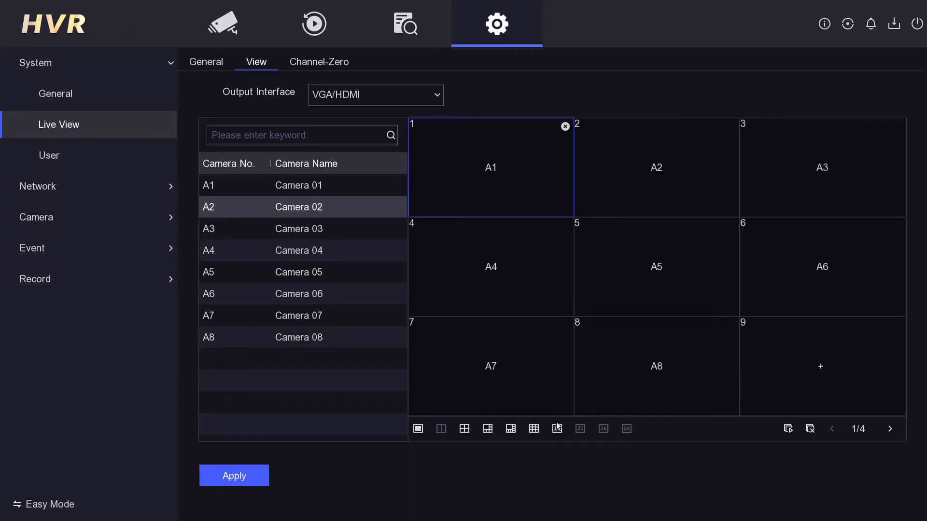
pyautogui.click(464, 429)
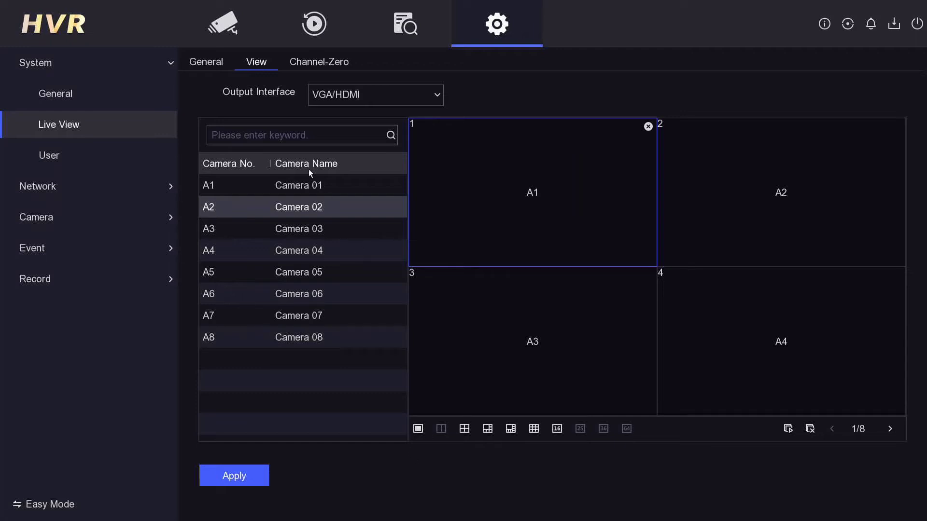
pyautogui.click(308, 58)
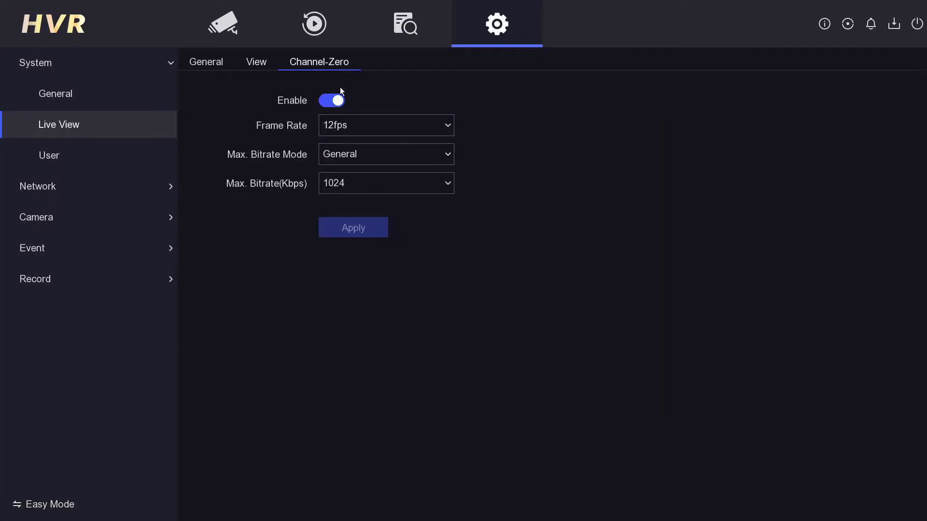
# - Review the user account list and the permission prompt for editing the admin account, leaving the account unedited
pyautogui.click(137, 155)
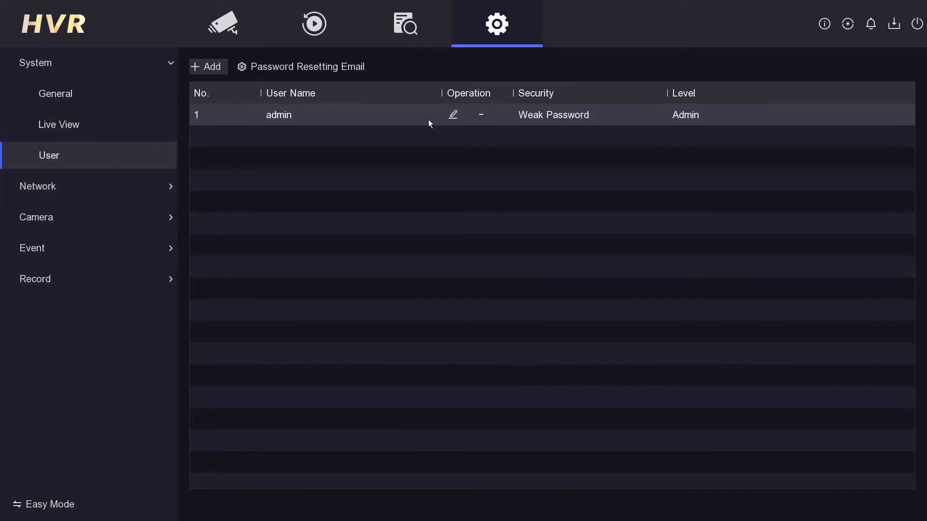
pyautogui.click(454, 115)
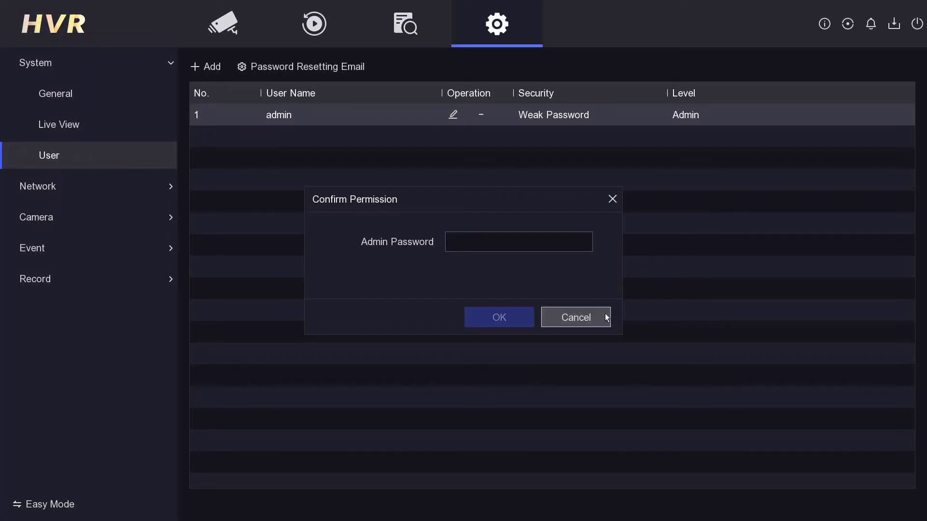
pyautogui.click(576, 318)
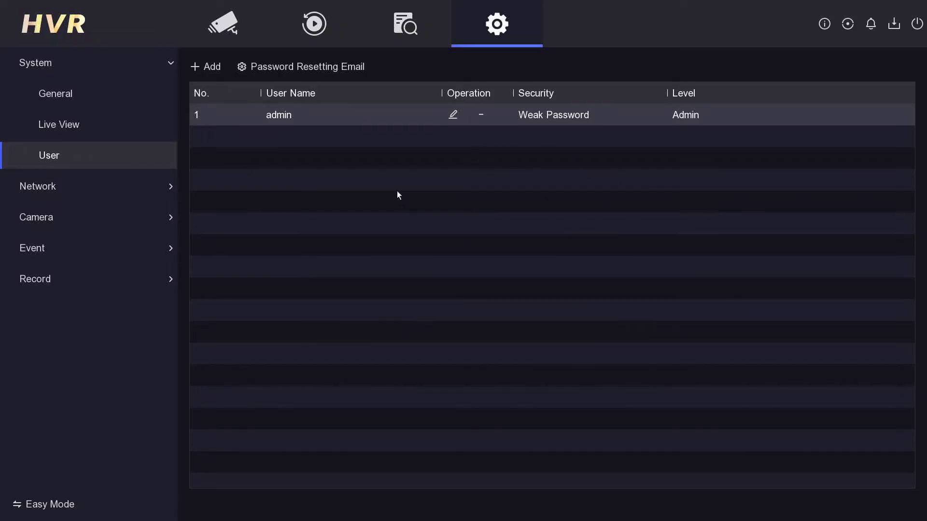
# - Review the TCP/IP network settings and the Hik-Connect platform access configuration
pyautogui.click(114, 179)
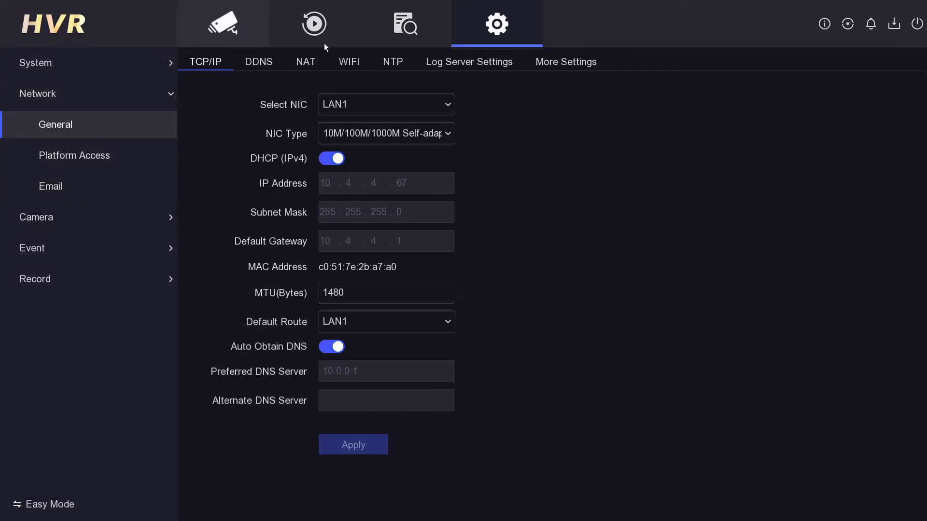
pyautogui.click(102, 158)
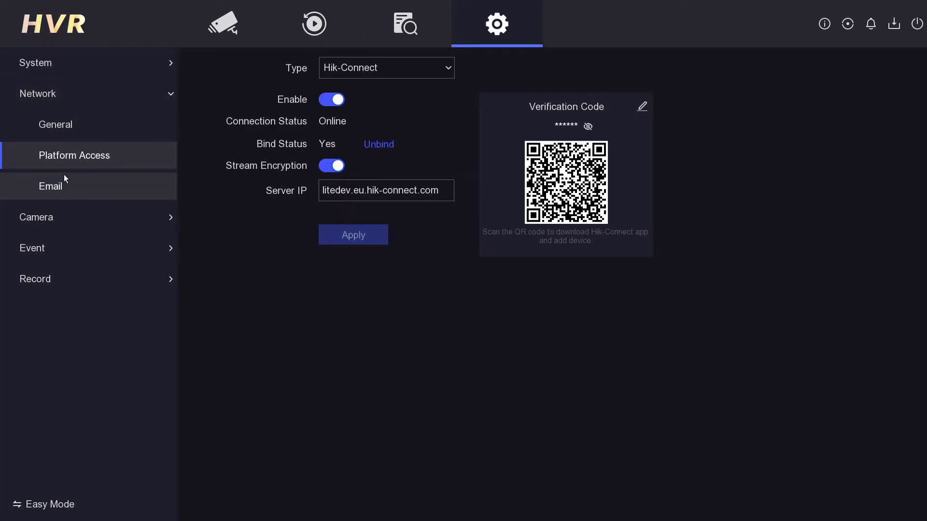
# - Review the signal type of the analog channels, the IP camera device lists and the display settings of Camera 01
pyautogui.click(57, 207)
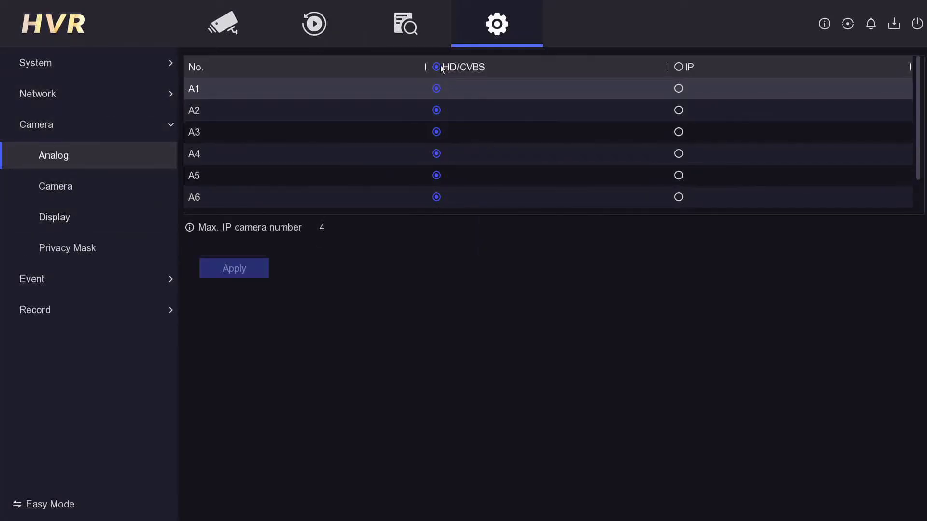
pyautogui.scroll(-2, 377, 140)
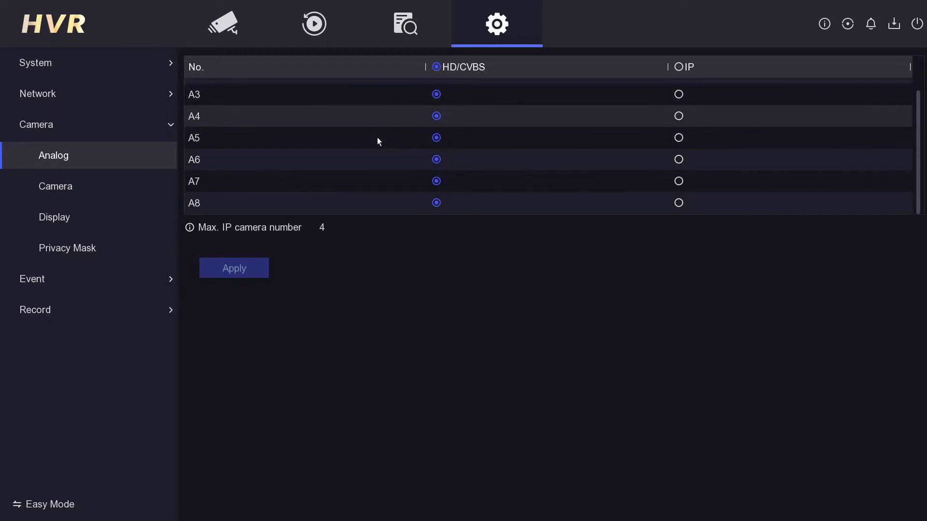
pyautogui.scroll(2, 389, 197)
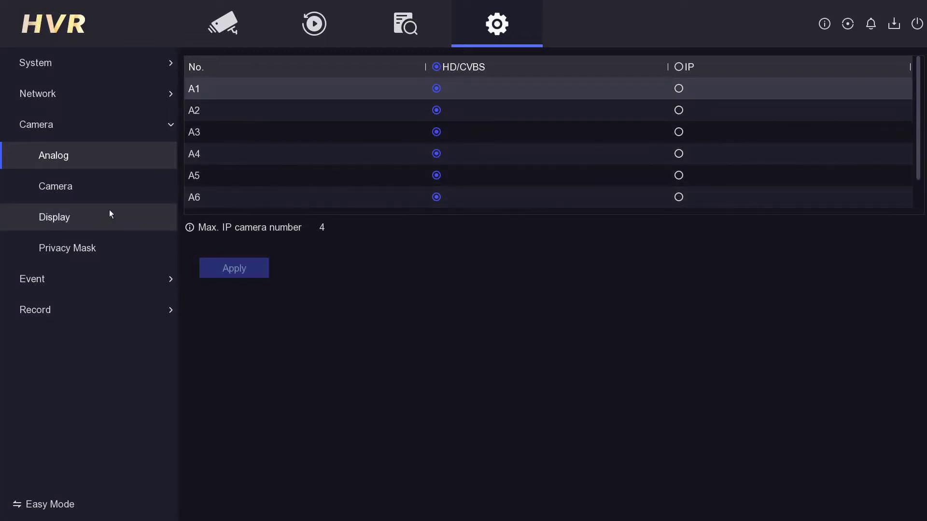
pyautogui.click(104, 193)
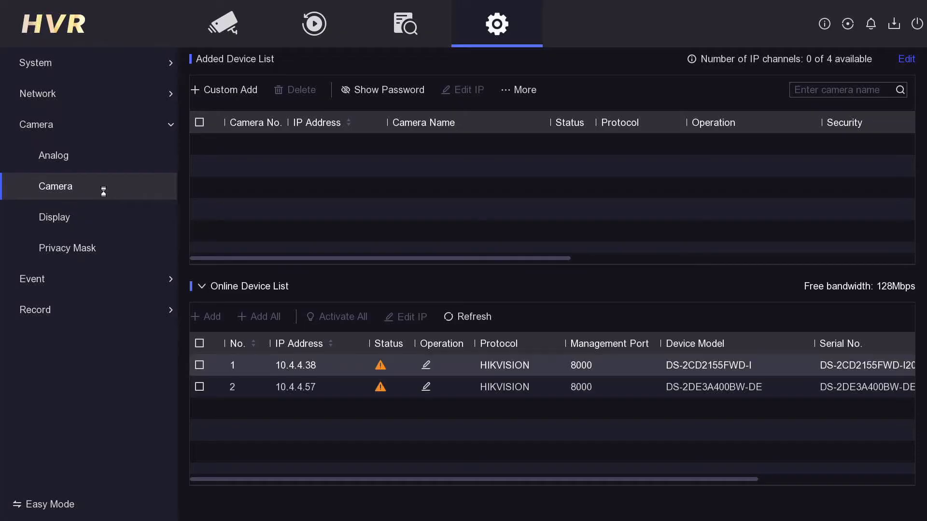
pyautogui.click(94, 230)
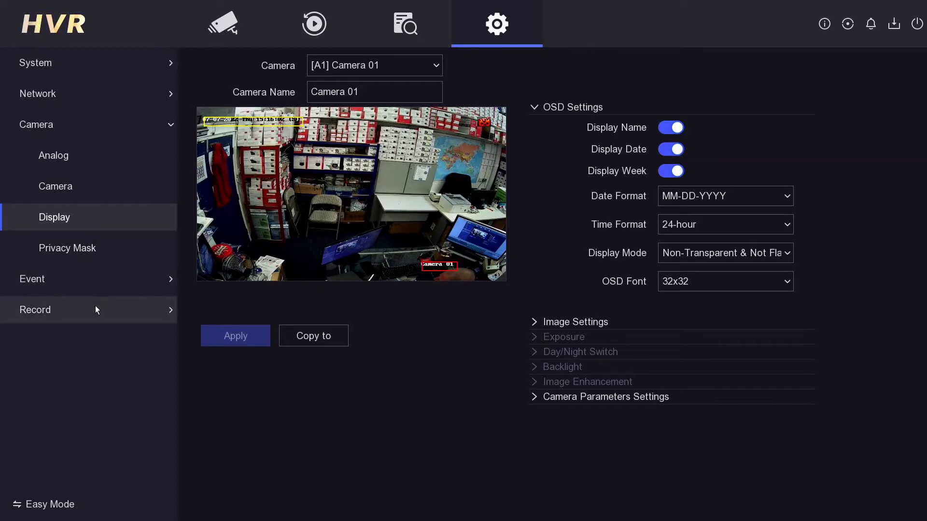
# - Inspect Camera 01's weekly recording schedule and its advanced recording parameters without changing them
pyautogui.click(96, 277)
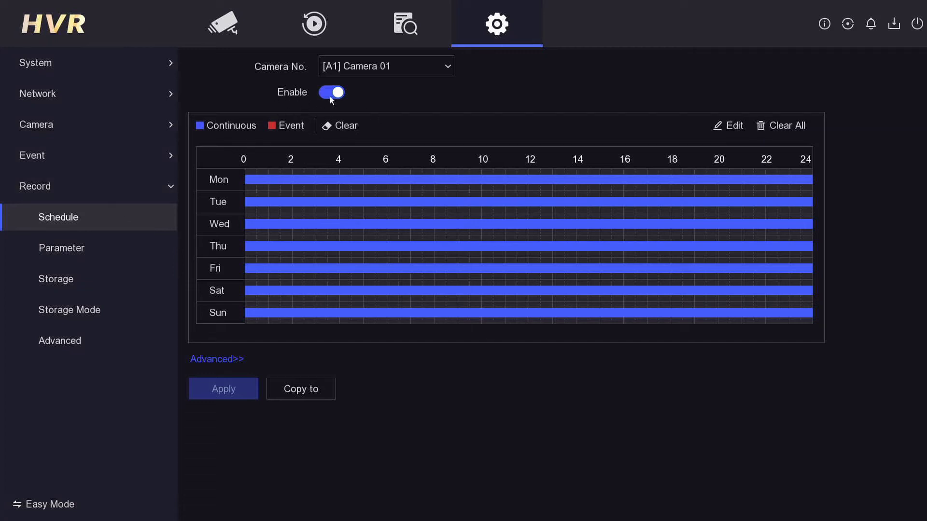
pyautogui.click(321, 180)
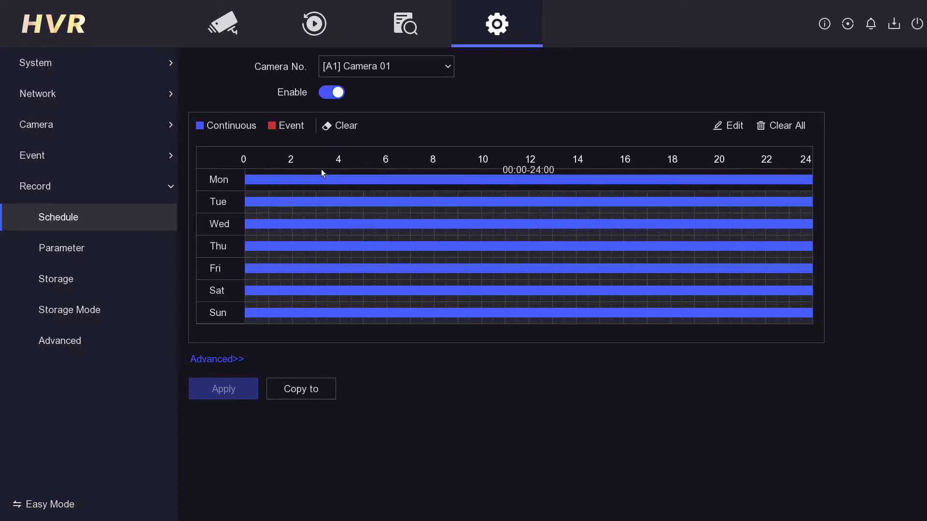
pyautogui.click(622, 236)
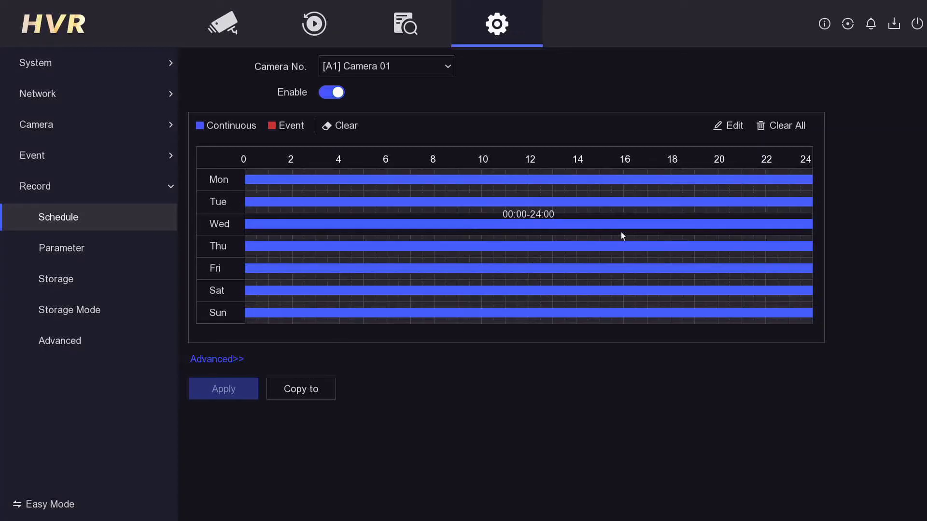
pyautogui.click(276, 180)
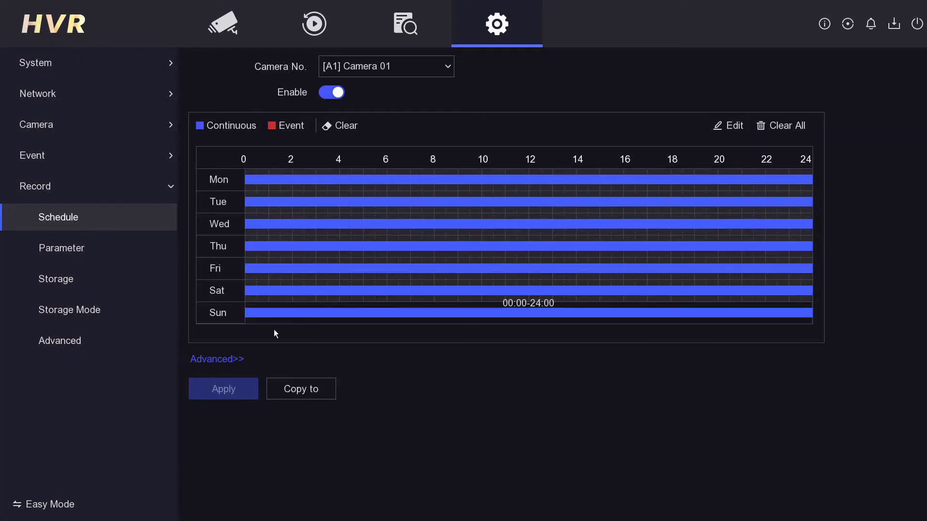
pyautogui.click(227, 361)
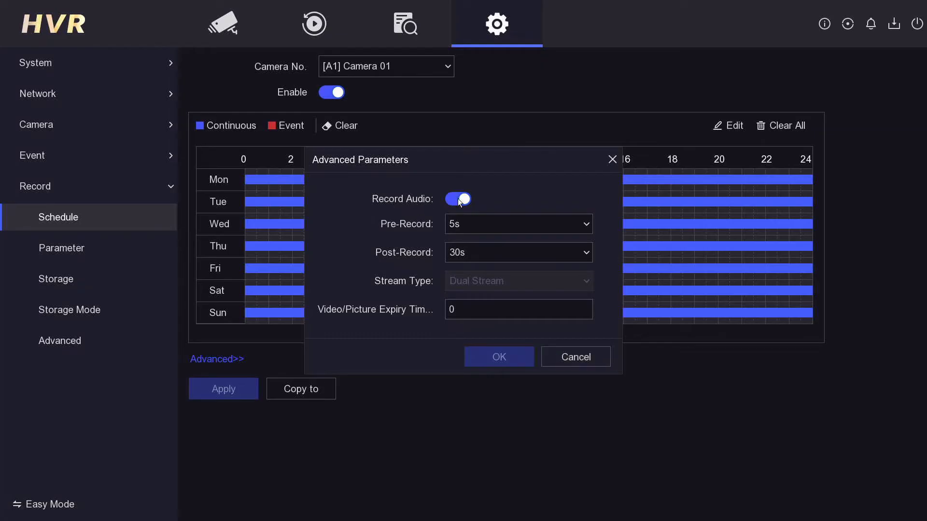
pyautogui.click(579, 356)
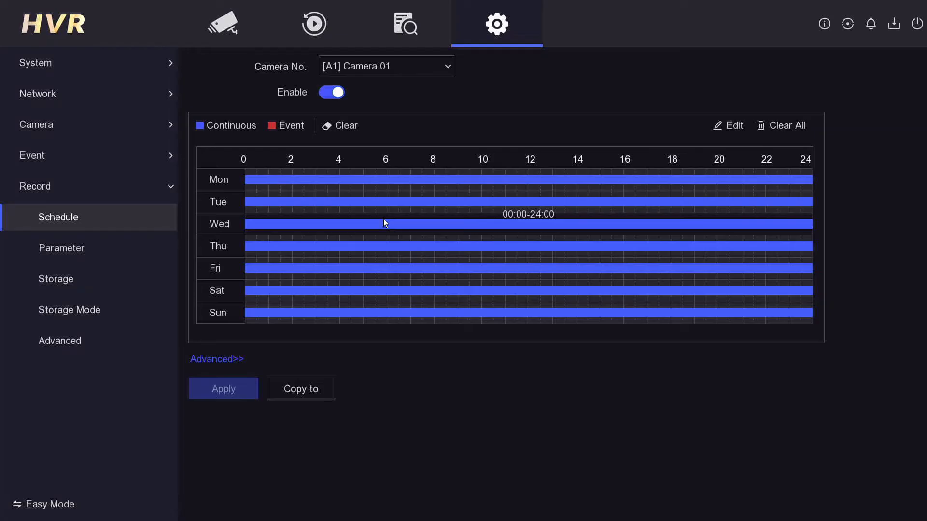
# - Review Camera 01's main stream recording parameters, the hard drive storage, the storage mode and the advanced recording options
pyautogui.click(126, 257)
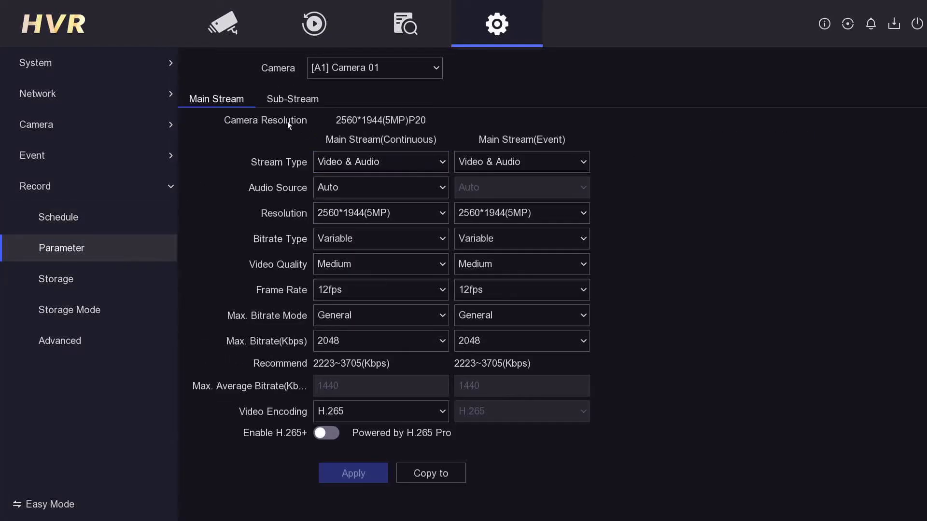
pyautogui.click(144, 274)
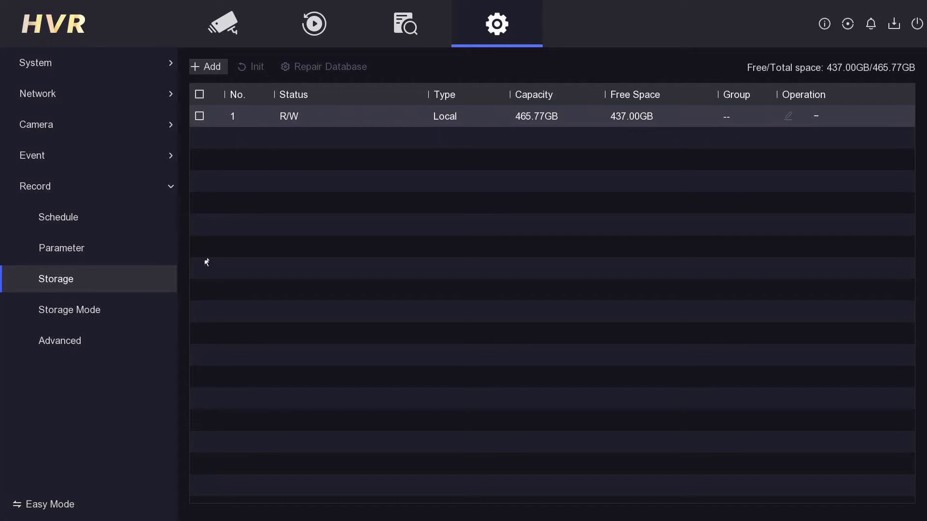
pyautogui.click(147, 306)
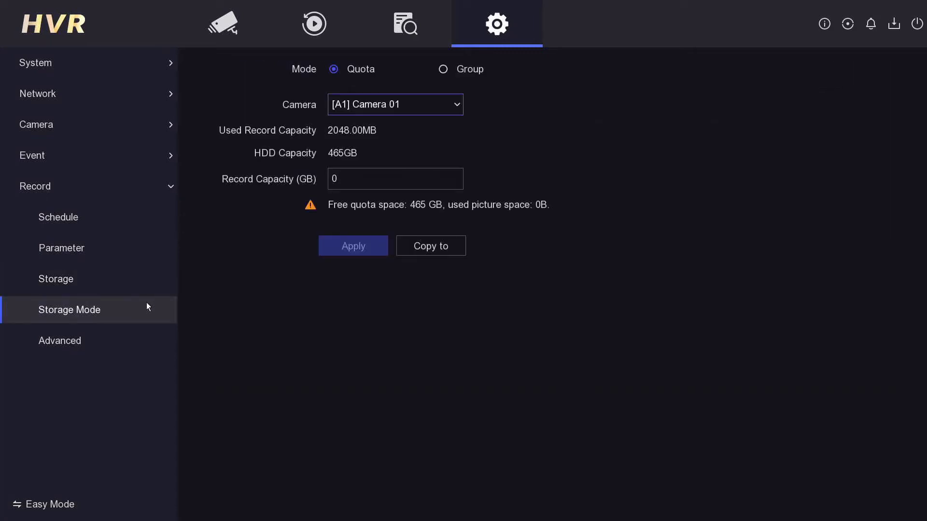
pyautogui.click(146, 330)
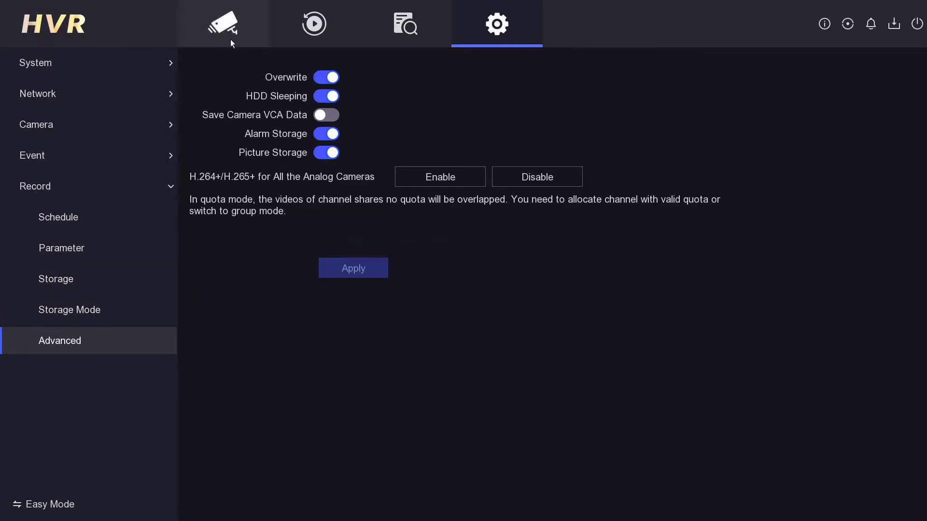
# - Play back Camera 01's recording for 7 July 2022 and open the video search
pyautogui.click(292, 24)
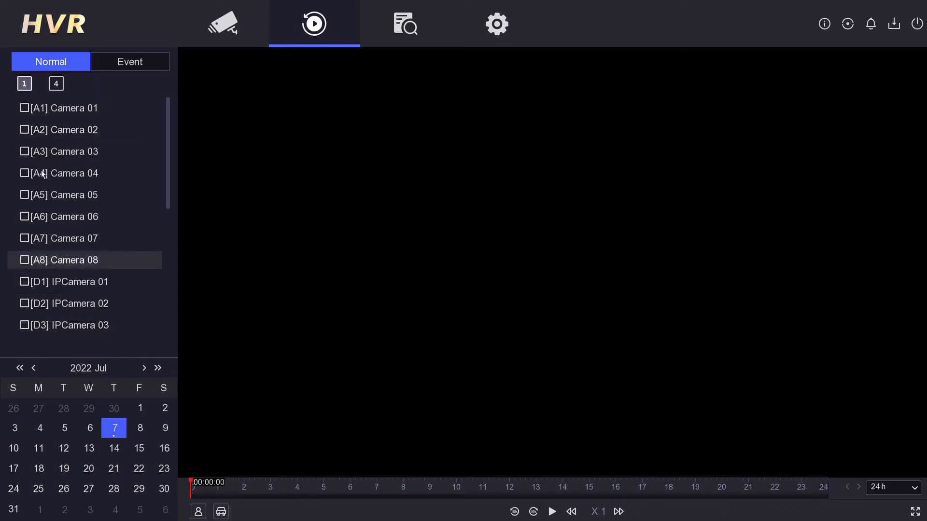
pyautogui.click(27, 108)
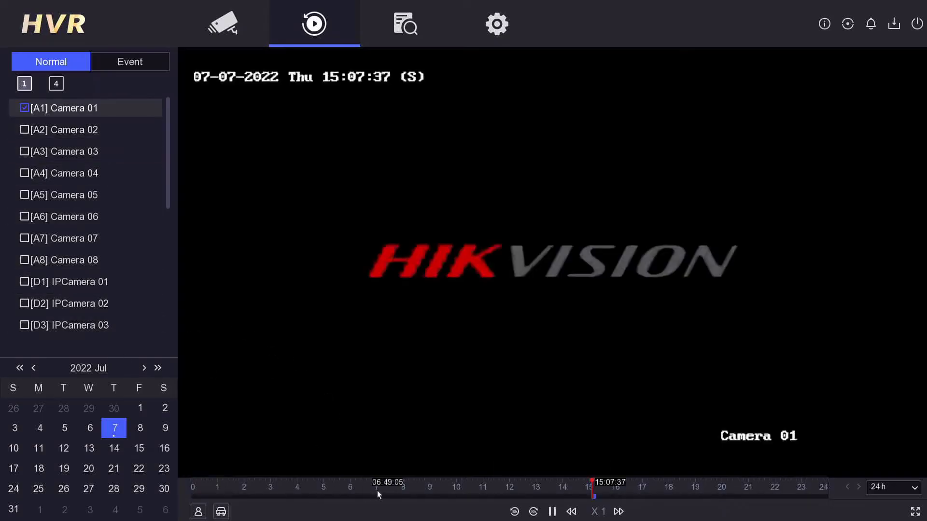
pyautogui.click(398, 35)
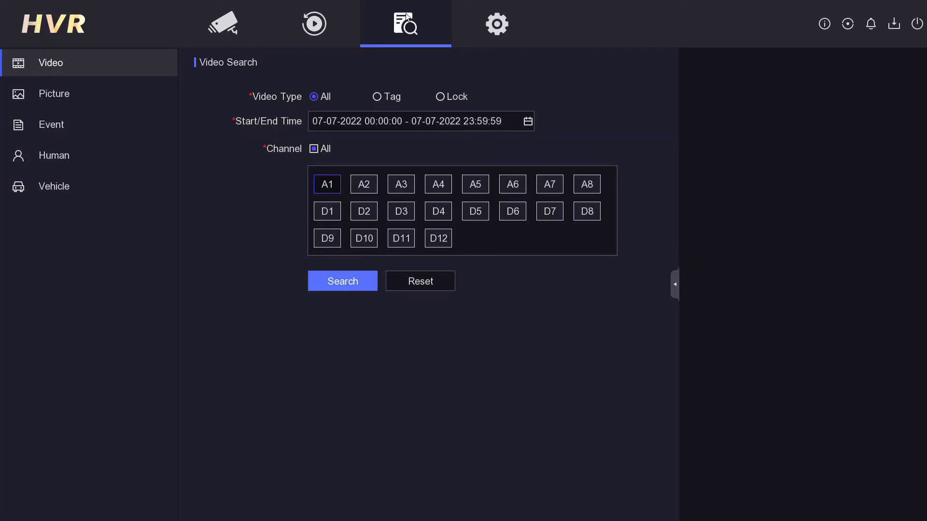
# - Look over the picture search and video search options, and return to the live view
pyautogui.click(111, 85)
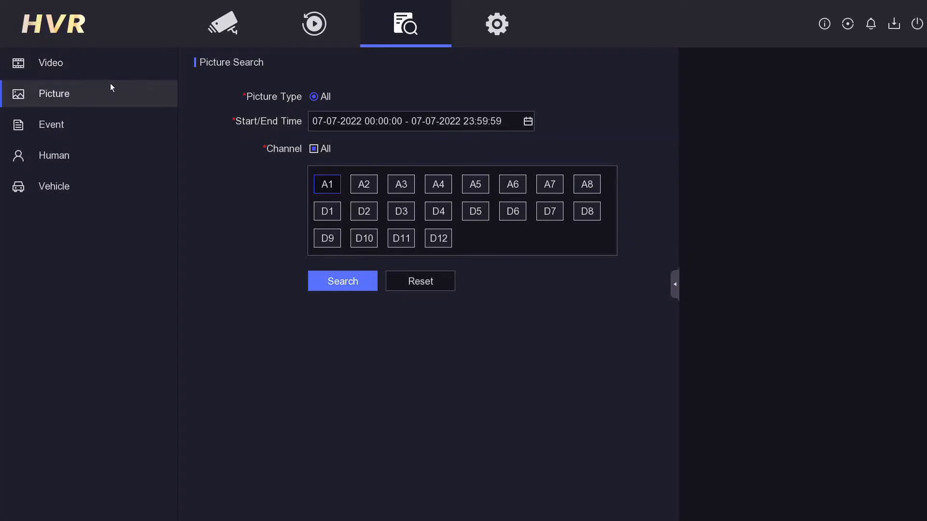
pyautogui.click(118, 72)
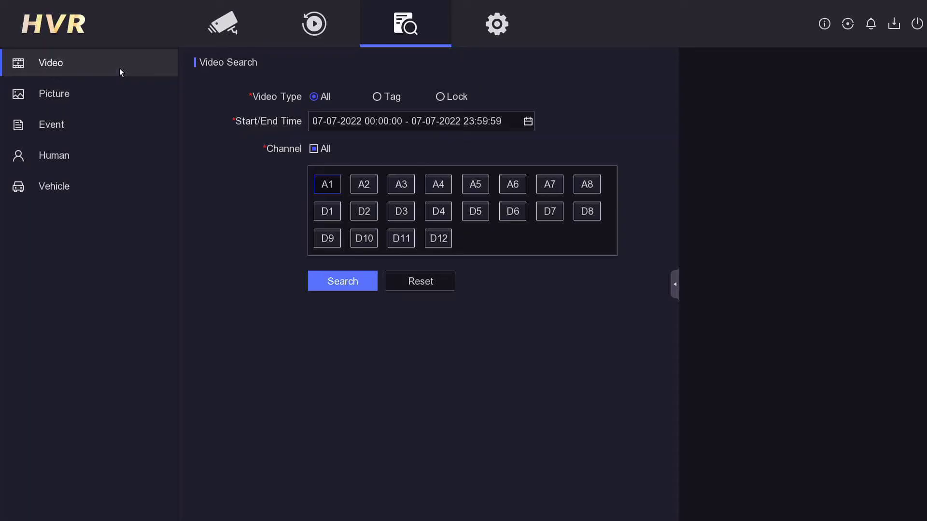
pyautogui.click(246, 22)
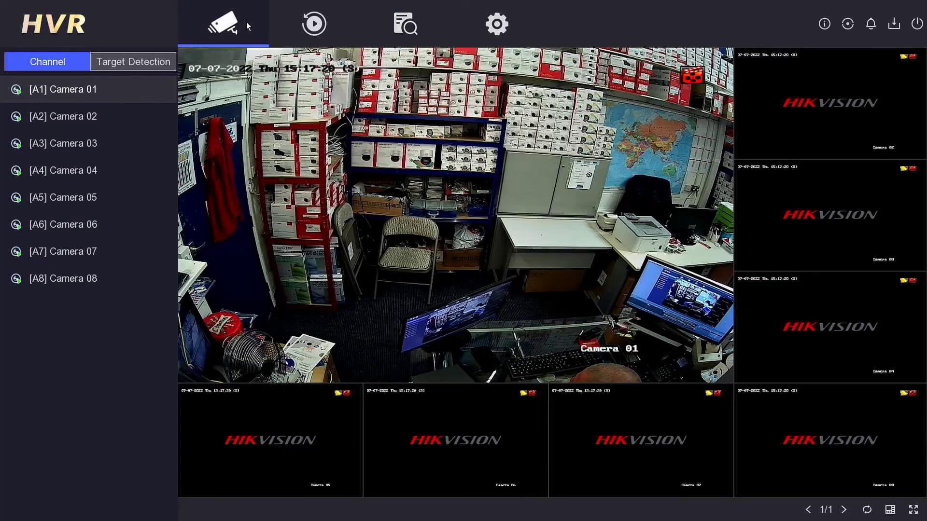
pyautogui.click(477, 10)
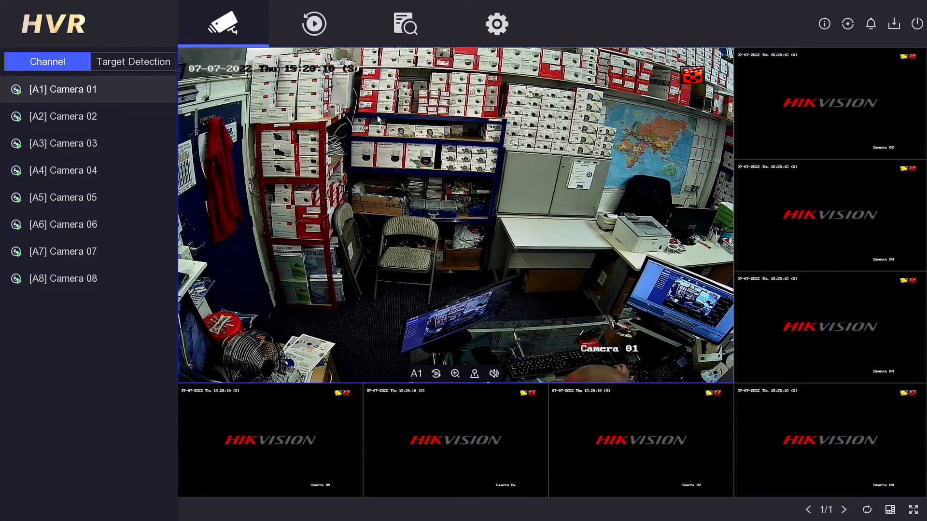
# - Inspect Camera 01's weekly recording schedule and its advanced audio, pre-record and post-record parameters, leaving them as they are
pyautogui.click(494, 37)
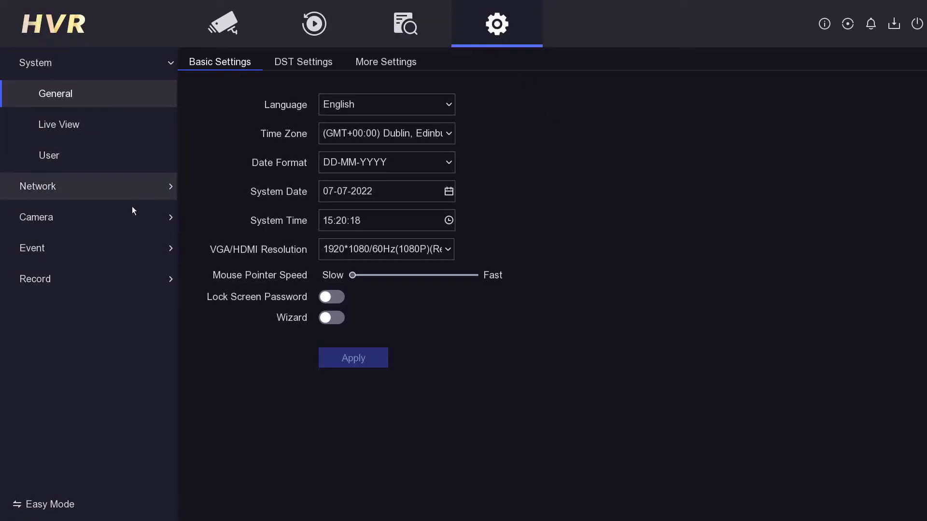
pyautogui.click(57, 222)
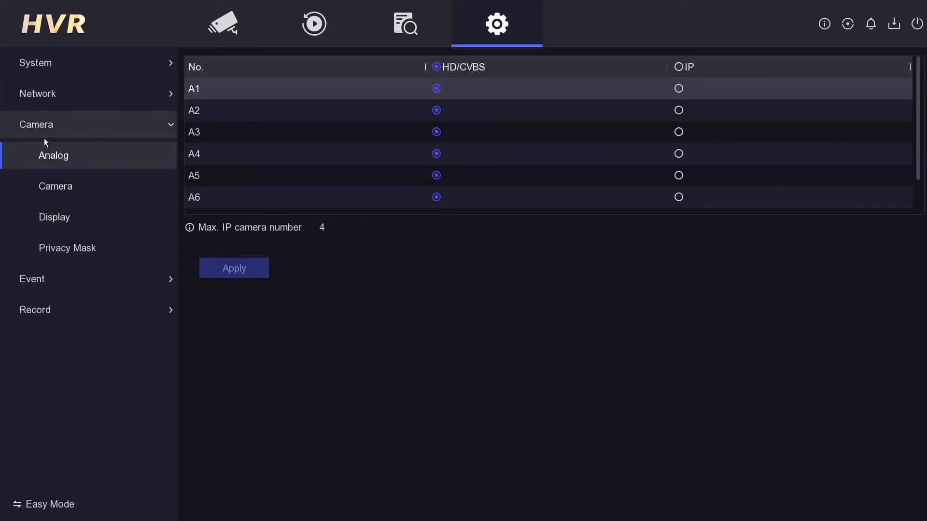
pyautogui.click(75, 309)
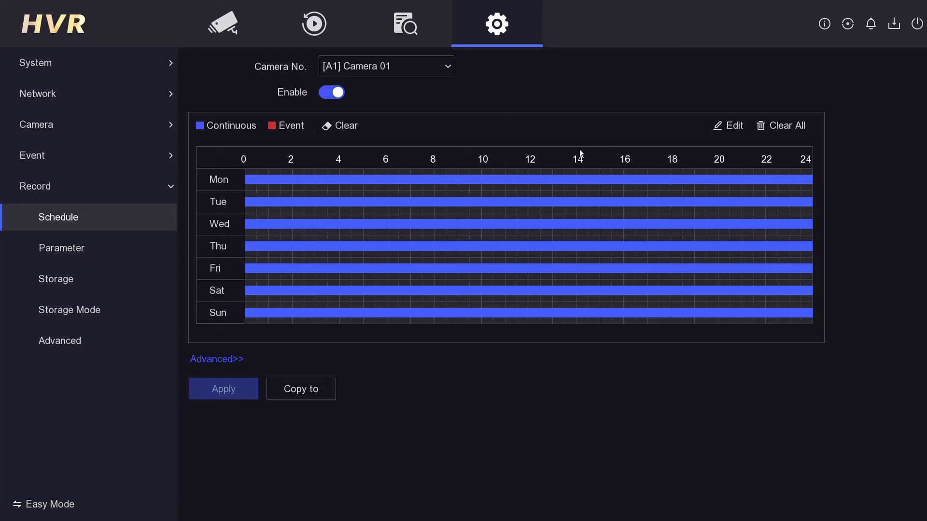
pyautogui.click(230, 359)
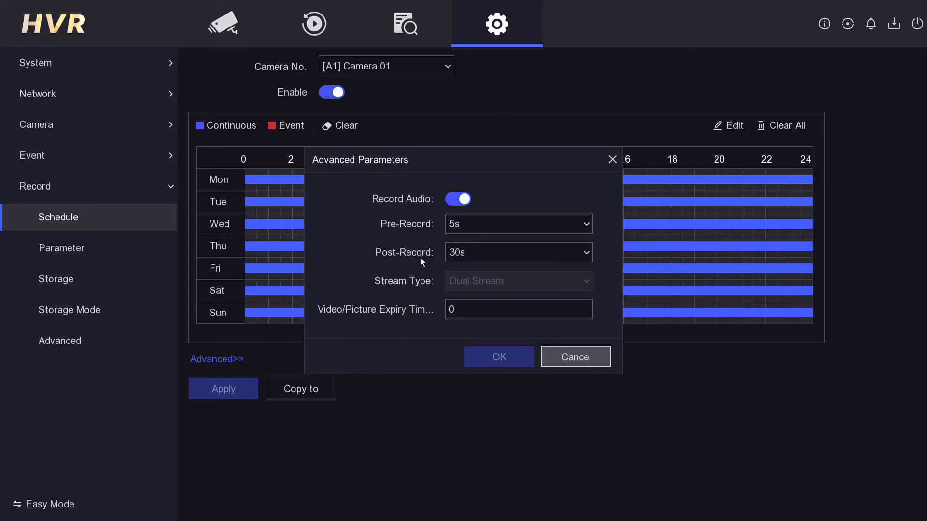
pyautogui.click(567, 356)
# - Set the audio source of Camera 01's continuous main stream to Camera, keeping the Video & Audio stream type
pyautogui.click(127, 250)
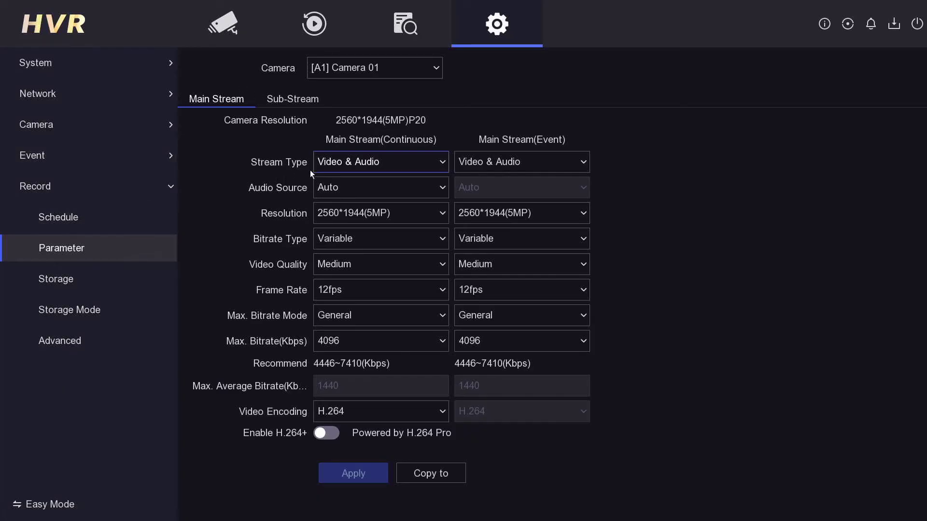
pyautogui.click(348, 163)
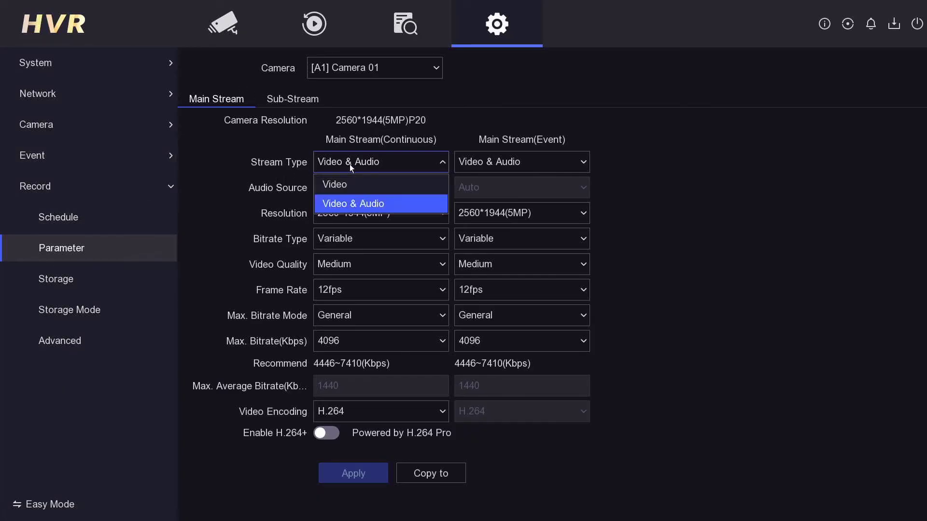
pyautogui.click(350, 164)
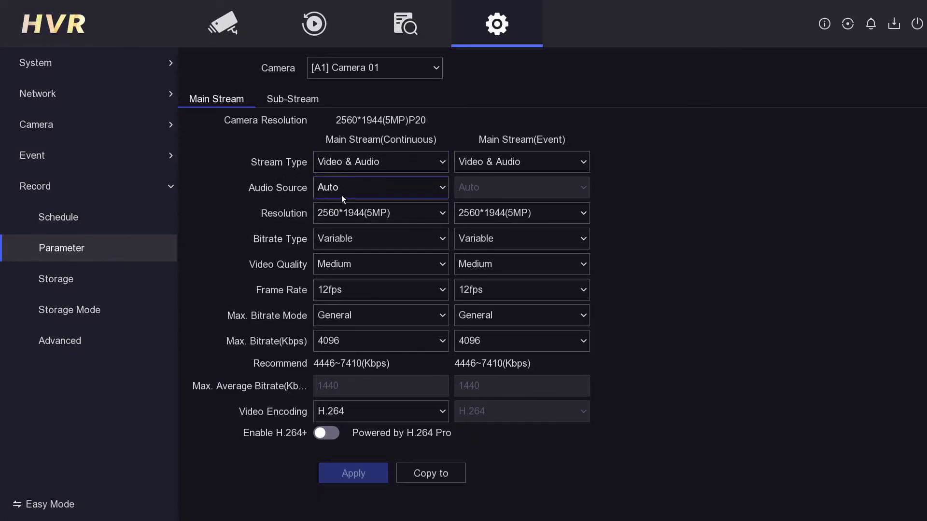
pyautogui.click(366, 188)
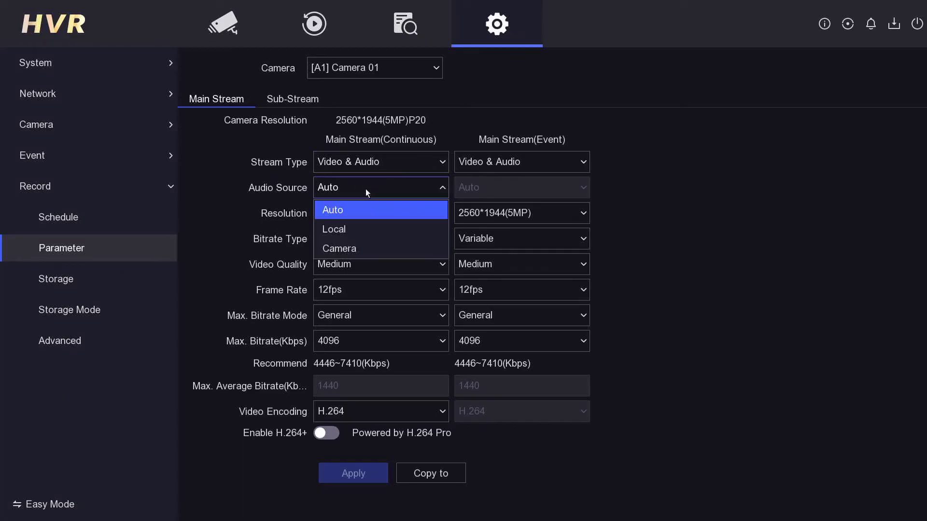
pyautogui.click(364, 247)
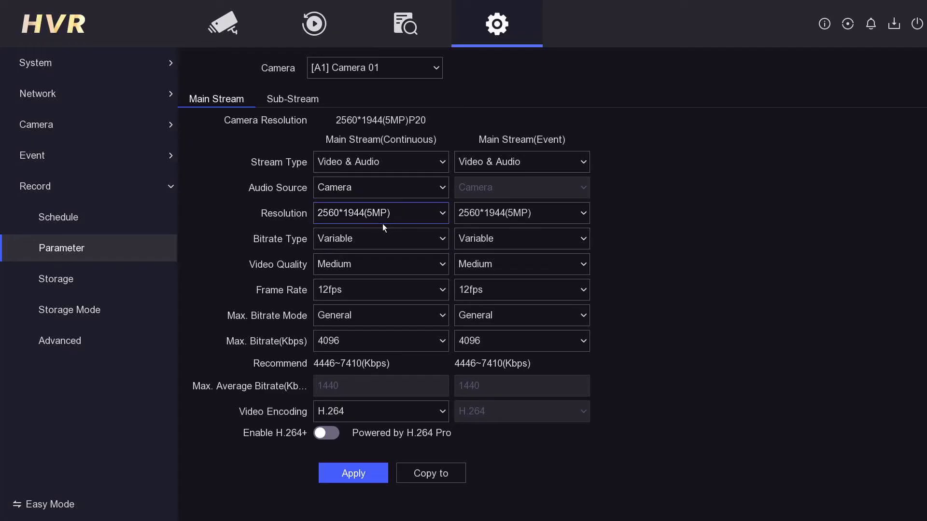
# - Keep the main stream at 2560*1944(5MP), apply Highest video quality for continuous recording, and select H.265 video encoding
pyautogui.click(363, 215)
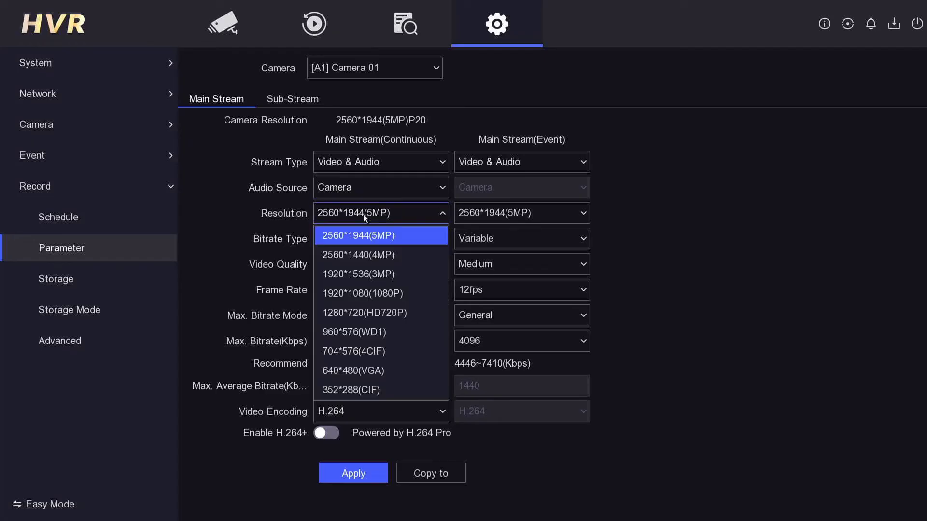
pyautogui.click(373, 243)
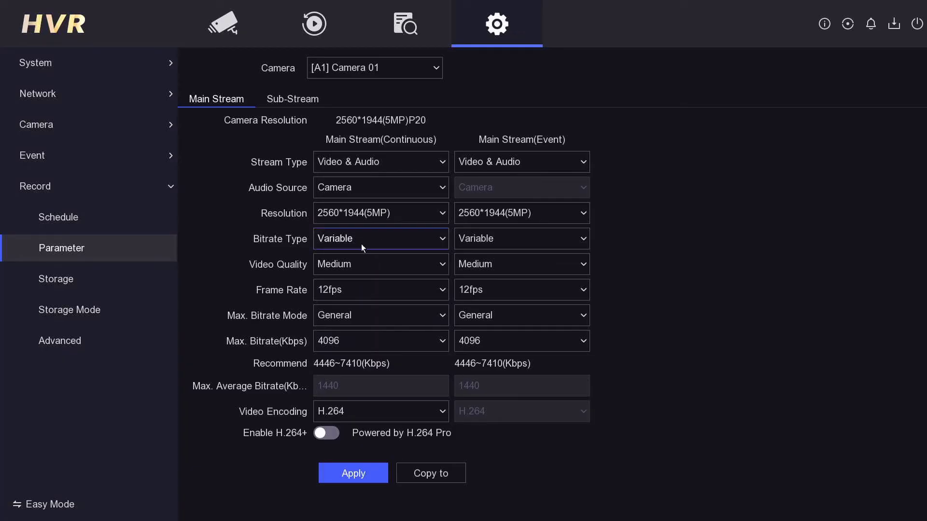
pyautogui.click(362, 267)
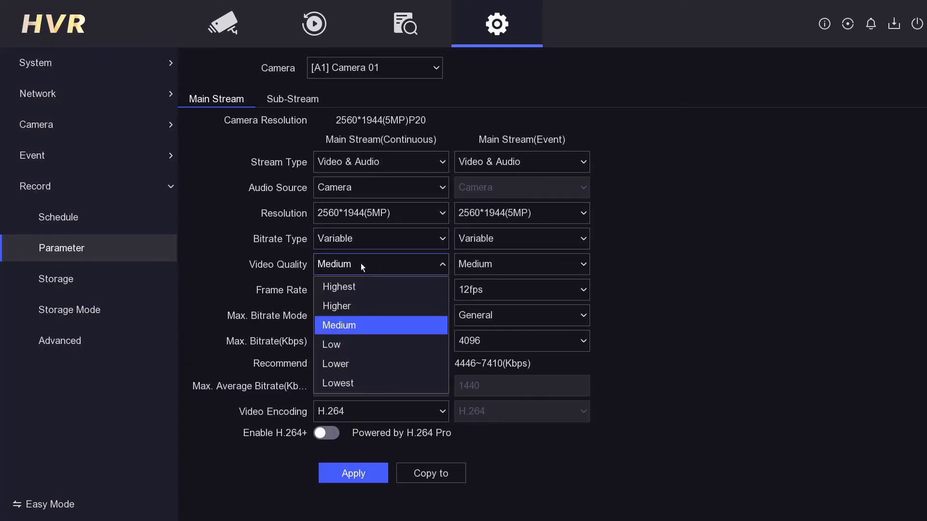
pyautogui.click(357, 287)
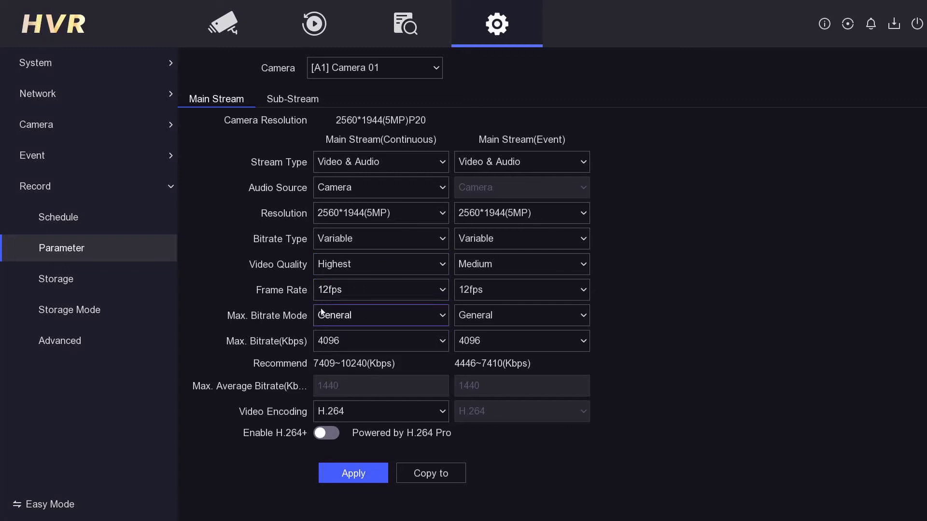
pyautogui.click(346, 470)
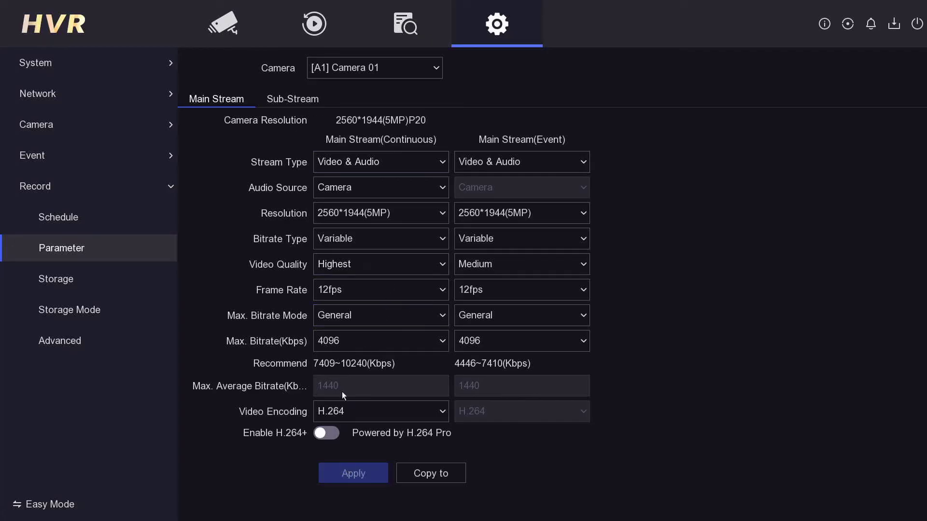
pyautogui.click(356, 413)
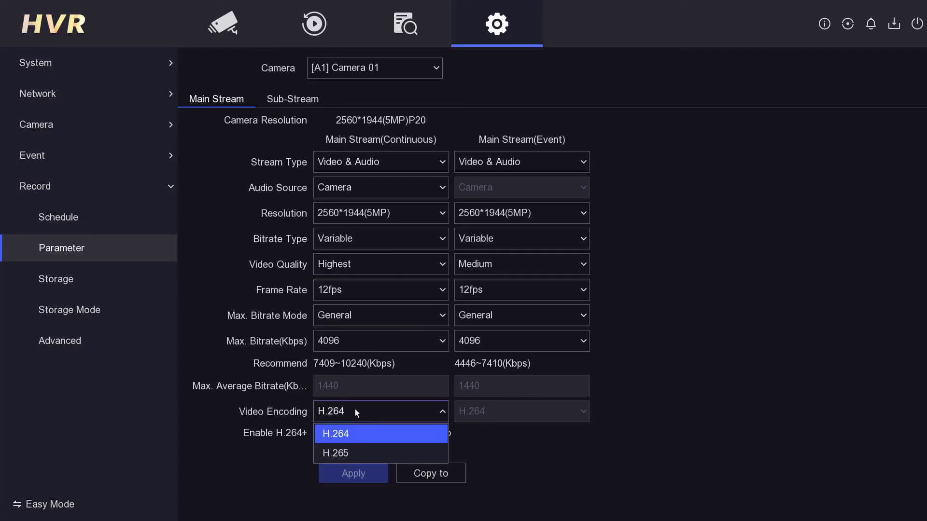
pyautogui.click(359, 453)
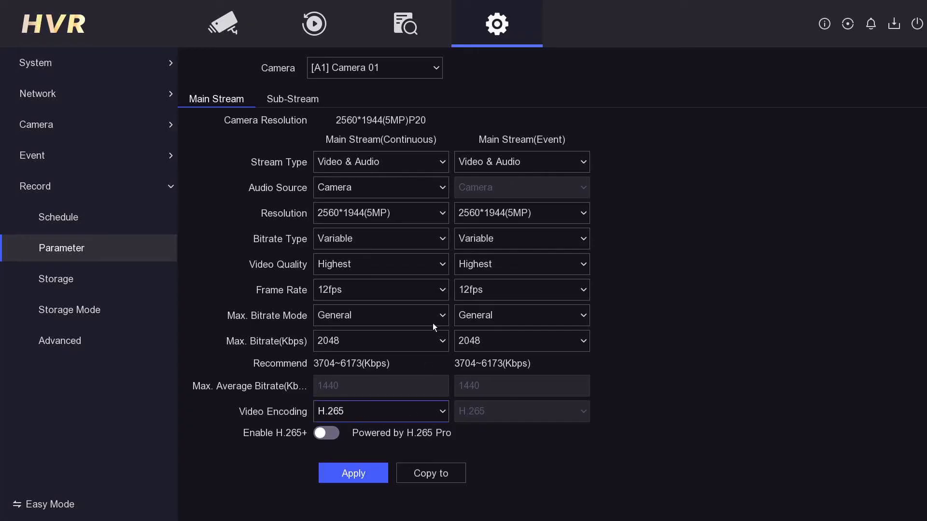
# - Review Camera 01's sub-stream parameters, including its stream type, frame rate and maximum bitrate, and check the hard drive storage
pyautogui.click(303, 98)
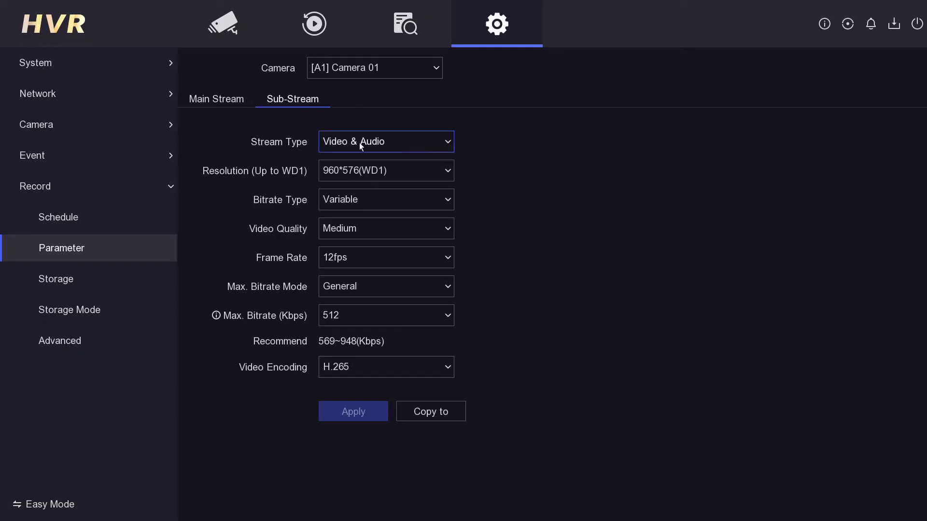
pyautogui.click(374, 143)
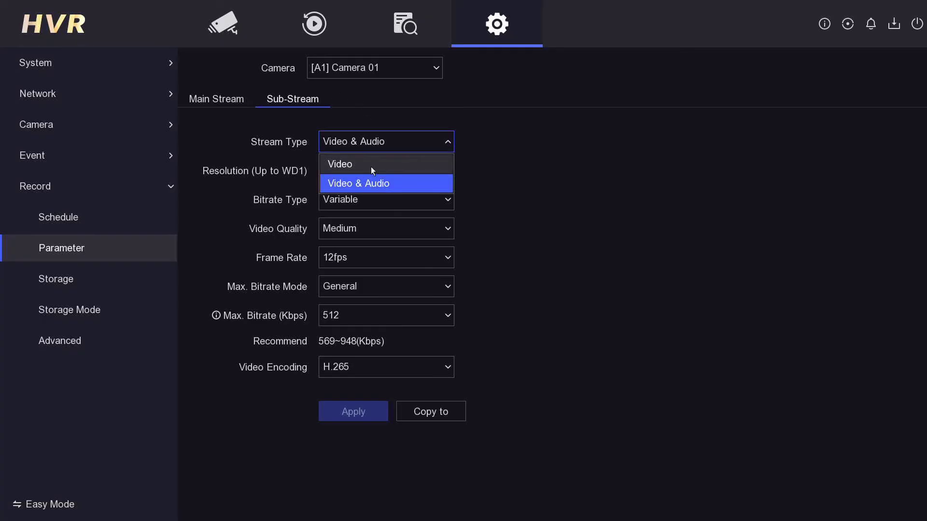
pyautogui.click(371, 141)
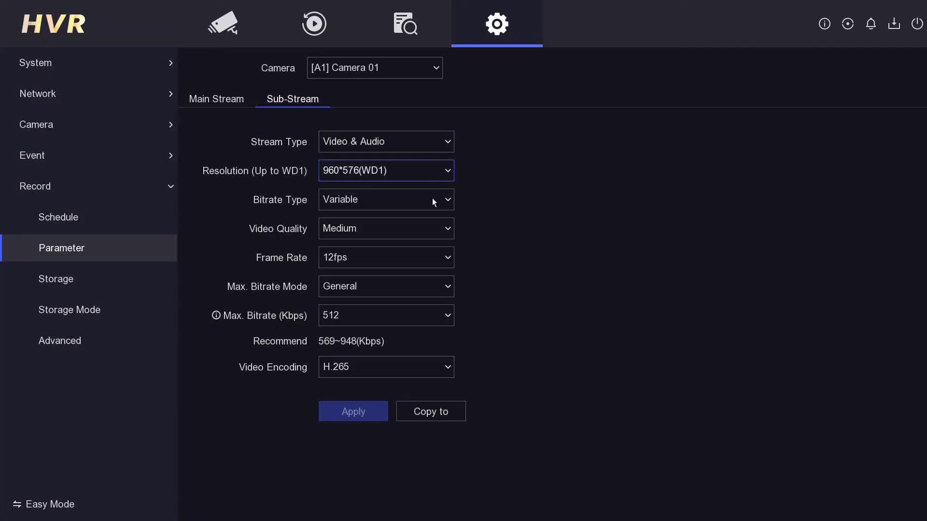
pyautogui.click(410, 252)
pyautogui.click(409, 252)
pyautogui.click(346, 320)
pyautogui.click(346, 320)
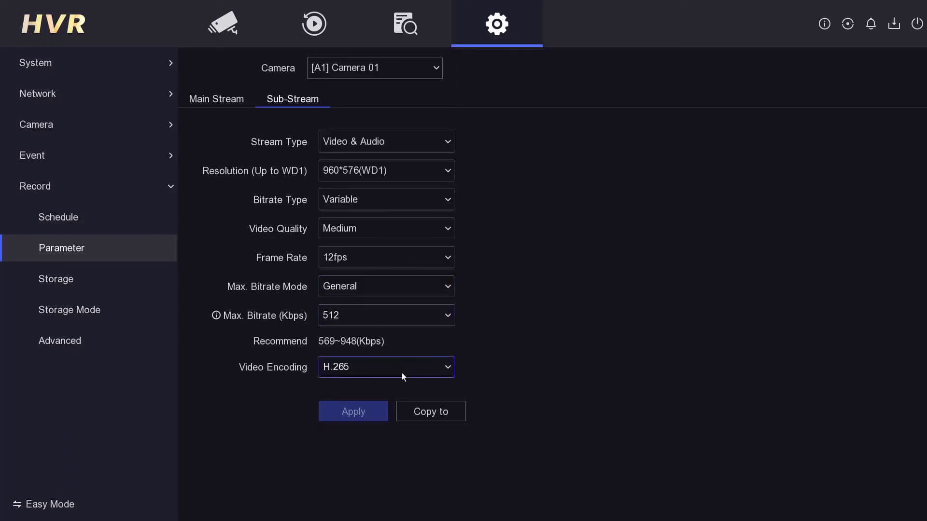
pyautogui.click(141, 288)
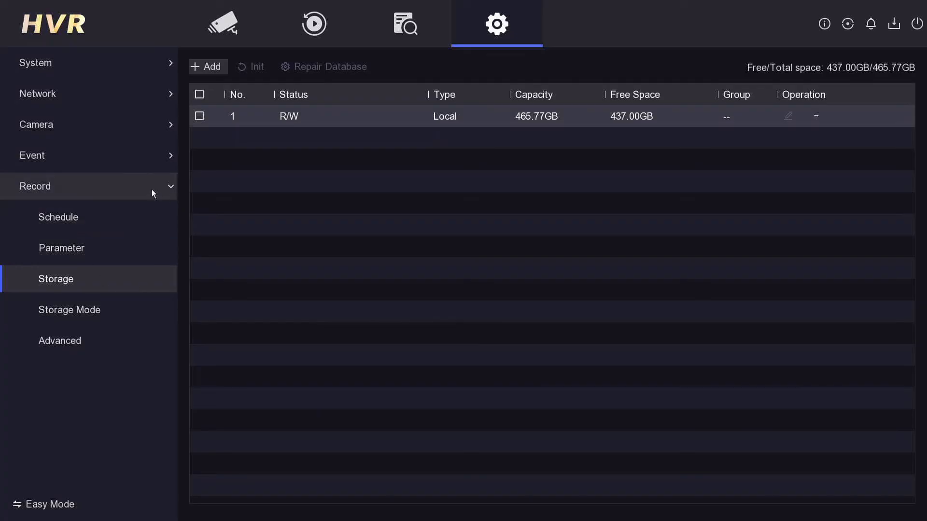
# - Rename Camera 01 as OFFICE CAMERA 1 in its display settings and apply the change
pyautogui.click(52, 126)
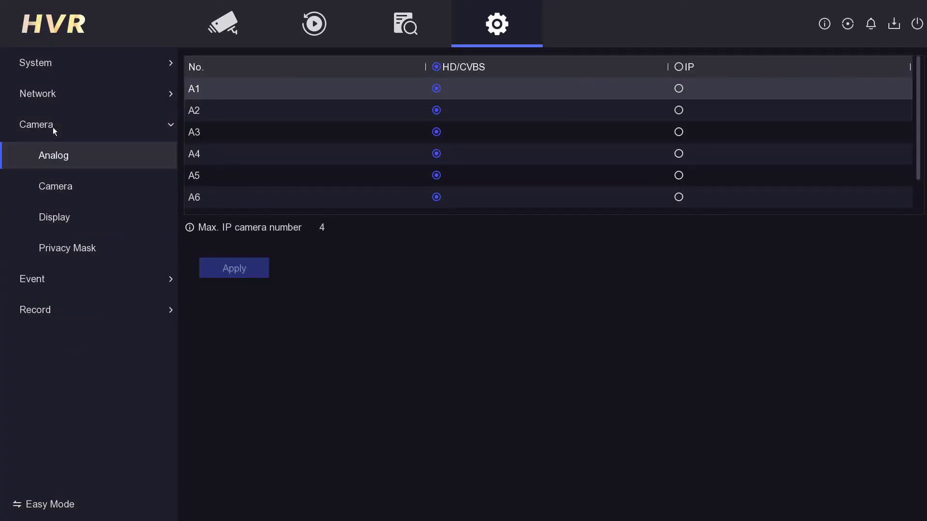
pyautogui.click(62, 193)
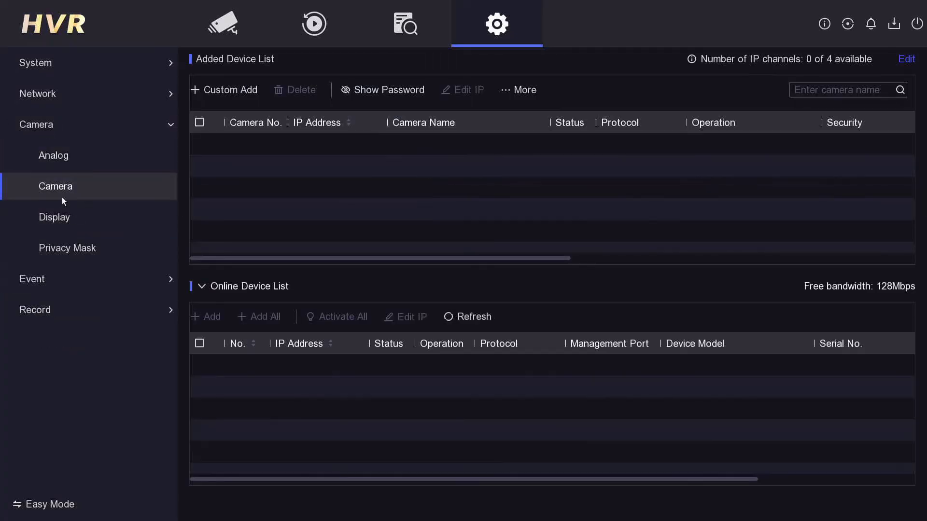
pyautogui.click(61, 209)
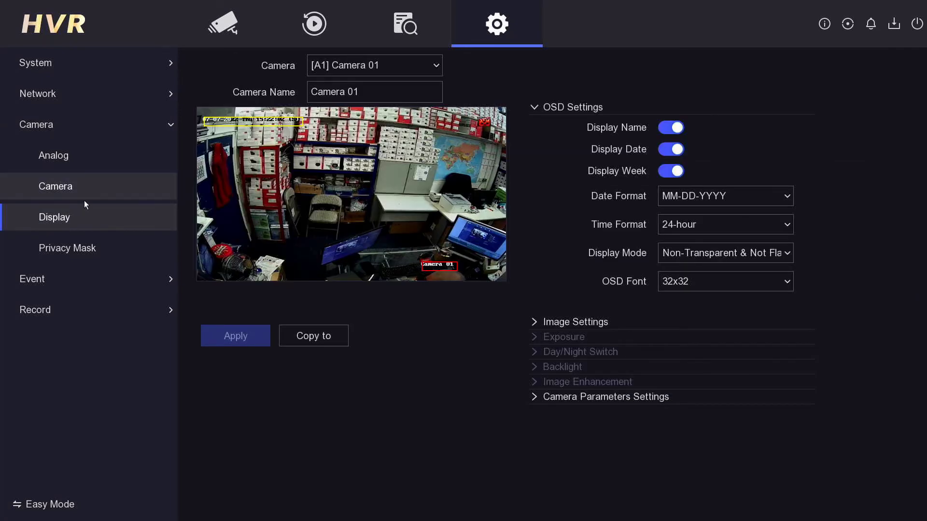
pyautogui.click(338, 92)
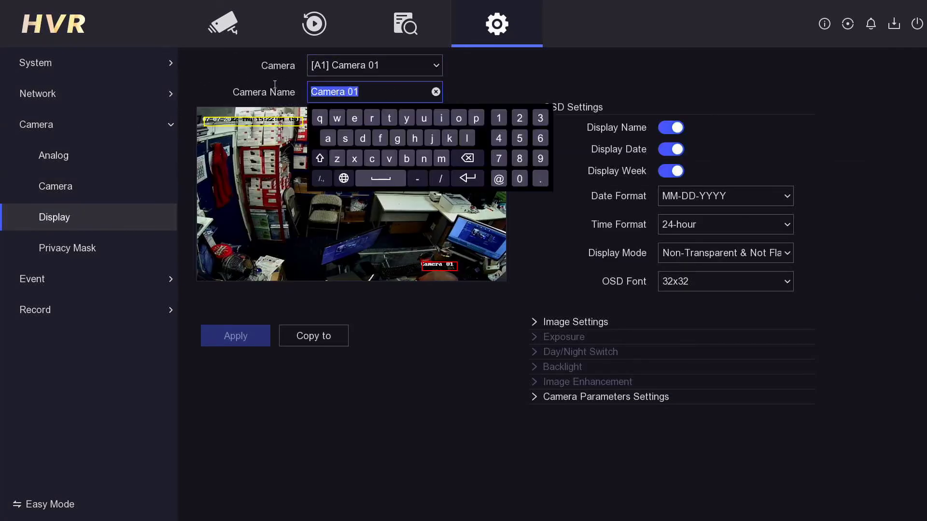
pyautogui.click(319, 159)
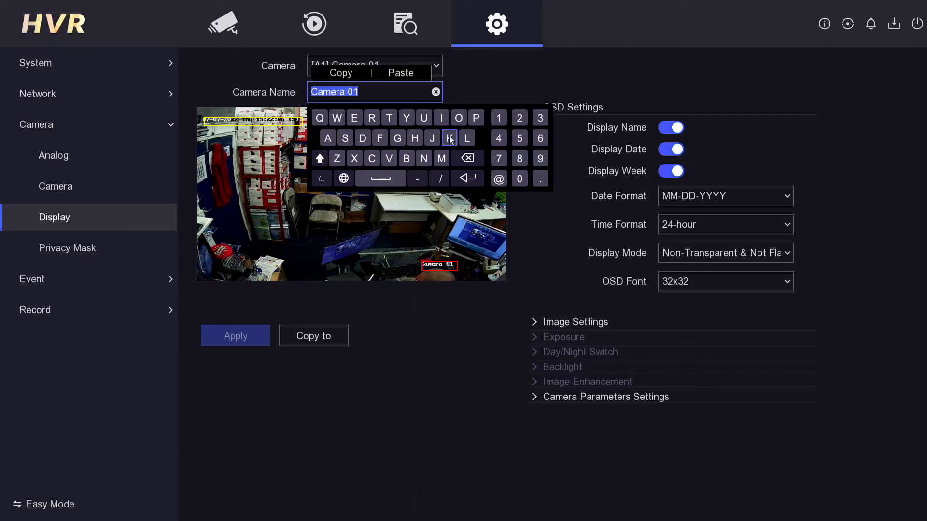
pyautogui.click(457, 118)
pyautogui.click(380, 139)
pyautogui.click(380, 138)
pyautogui.click(441, 118)
pyautogui.click(372, 159)
pyautogui.click(354, 119)
pyautogui.click(381, 178)
pyautogui.click(372, 159)
pyautogui.click(327, 138)
pyautogui.click(441, 159)
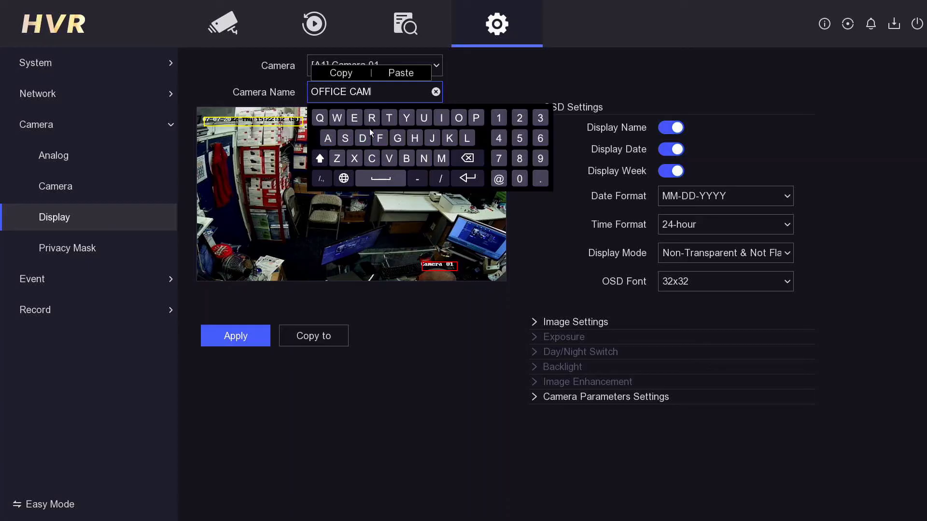
pyautogui.click(354, 118)
pyautogui.click(371, 118)
pyautogui.click(329, 138)
pyautogui.click(381, 179)
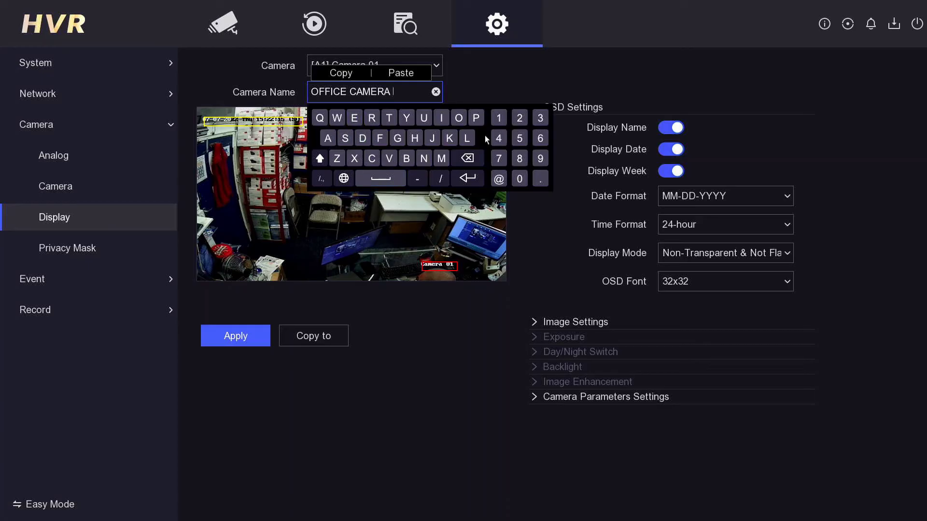
pyautogui.click(462, 304)
pyautogui.click(256, 334)
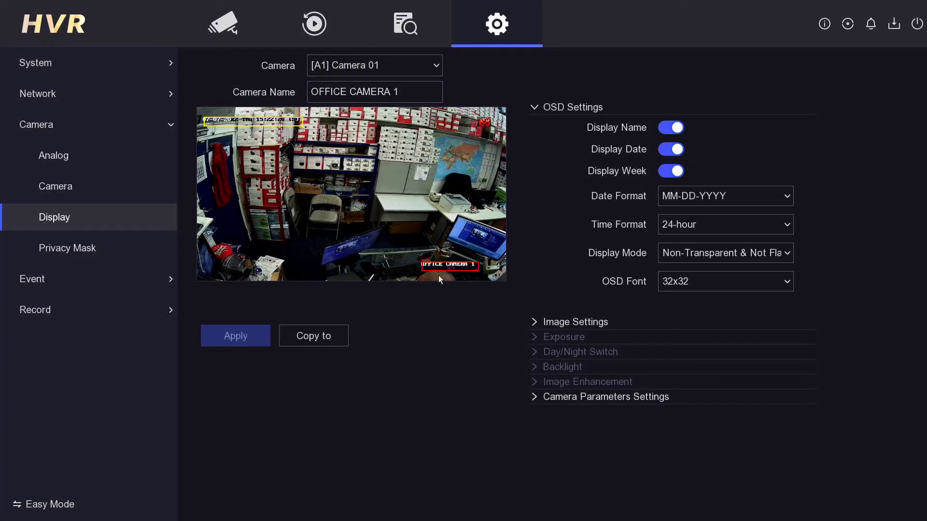
# - Set the camera's OSD date format to DD-MM-YYYY and apply it
pyautogui.click(706, 196)
pyautogui.click(708, 255)
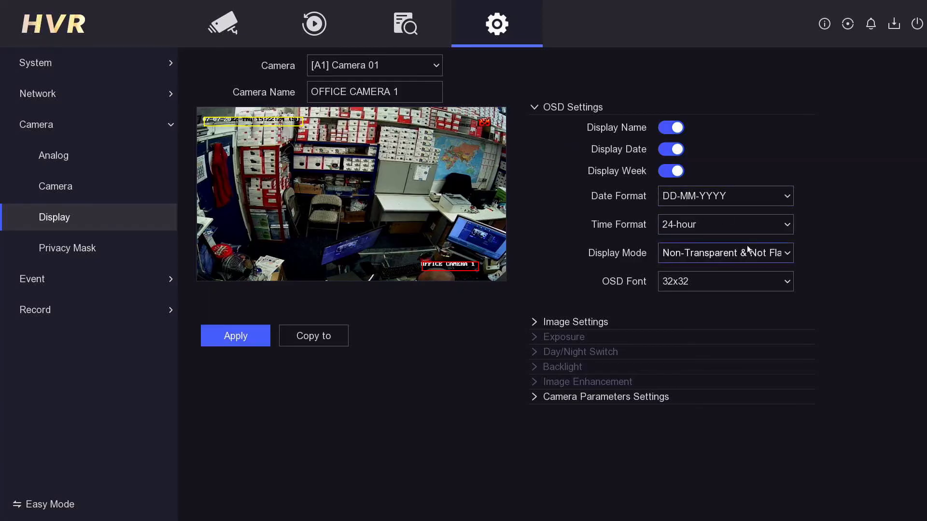
pyautogui.click(236, 338)
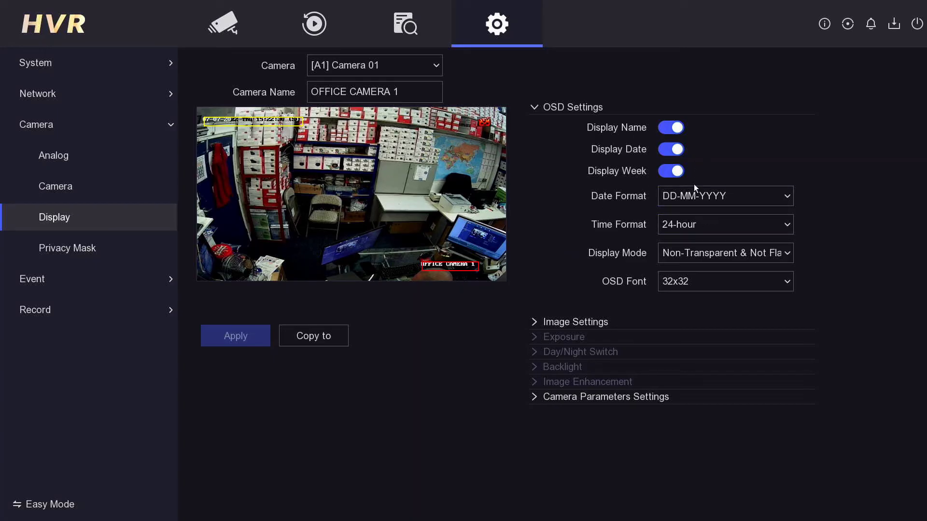
# - Set the camera's image mode to Indoor in the image settings and apply it
pyautogui.click(589, 322)
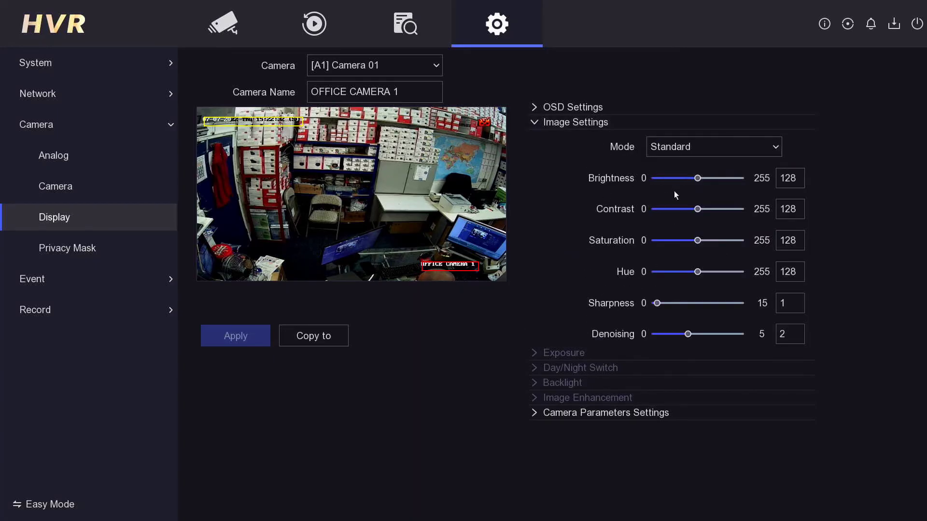
pyautogui.click(701, 154)
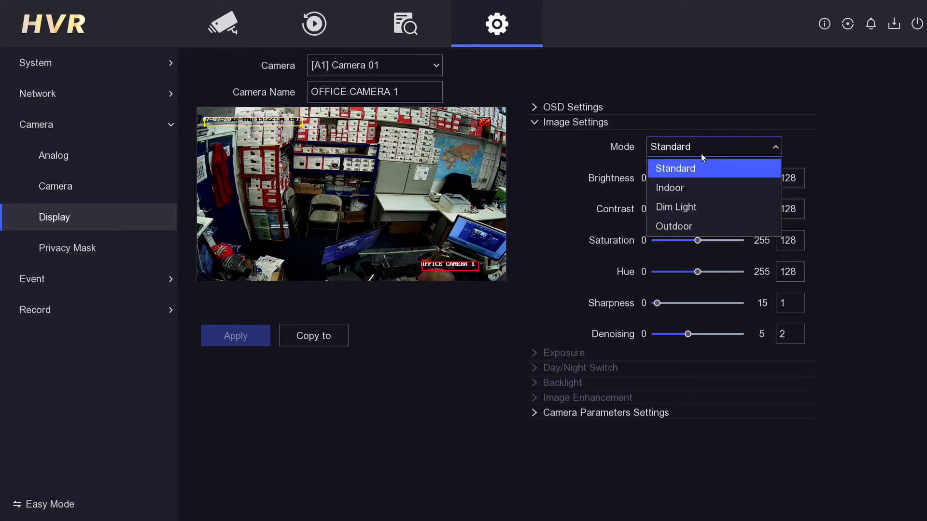
pyautogui.click(696, 196)
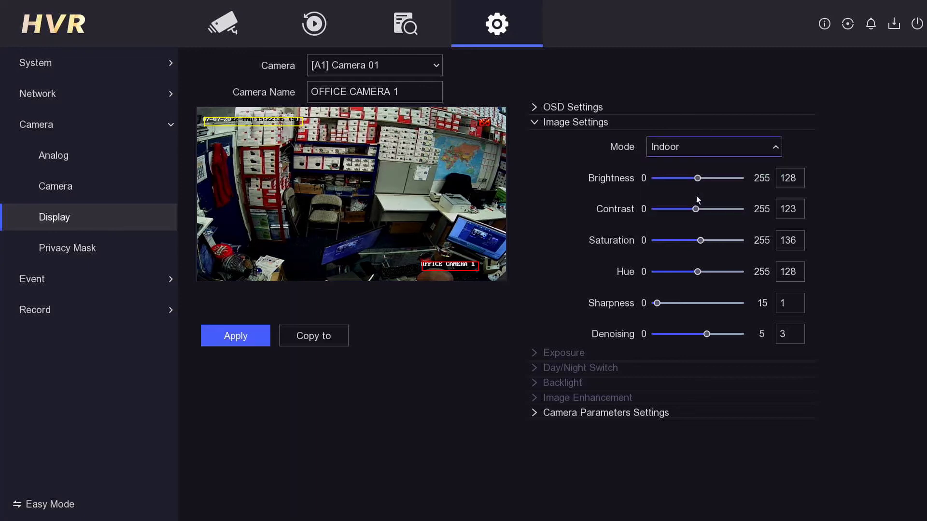
pyautogui.click(242, 333)
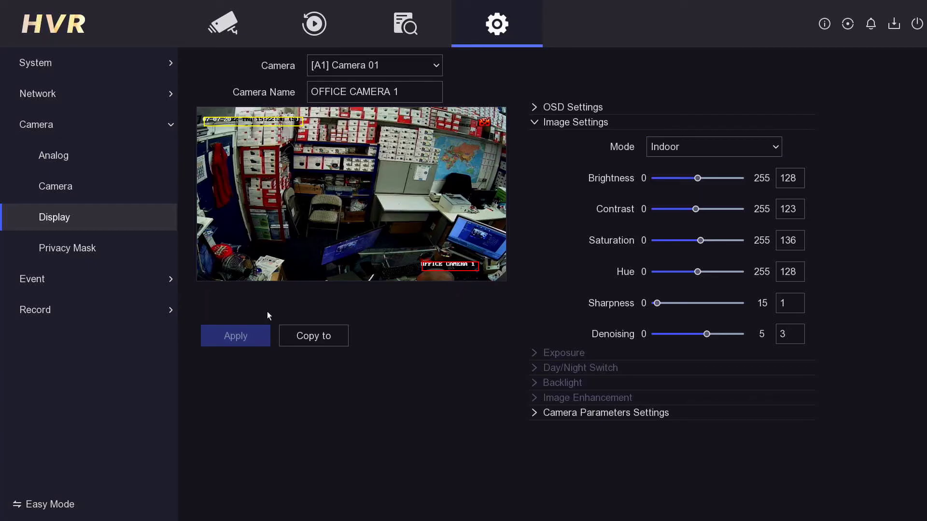
pyautogui.click(682, 149)
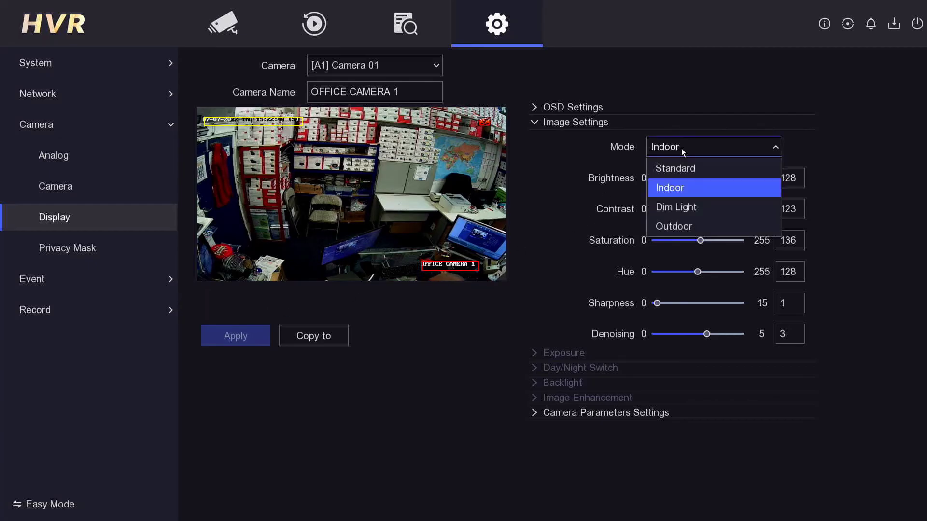
pyautogui.click(572, 192)
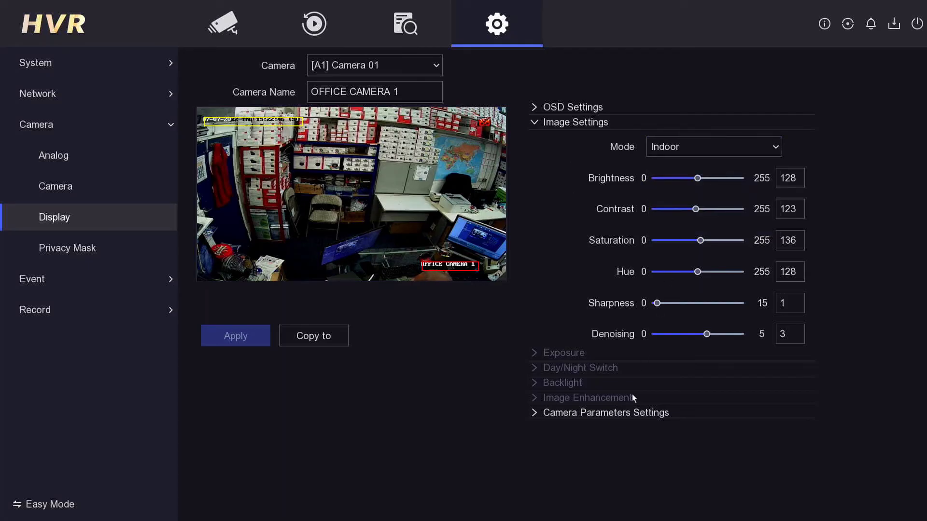
# - Review the camera parameters settings, including the available Signal Switch resolutions and the Day/Night Mode
pyautogui.click(632, 412)
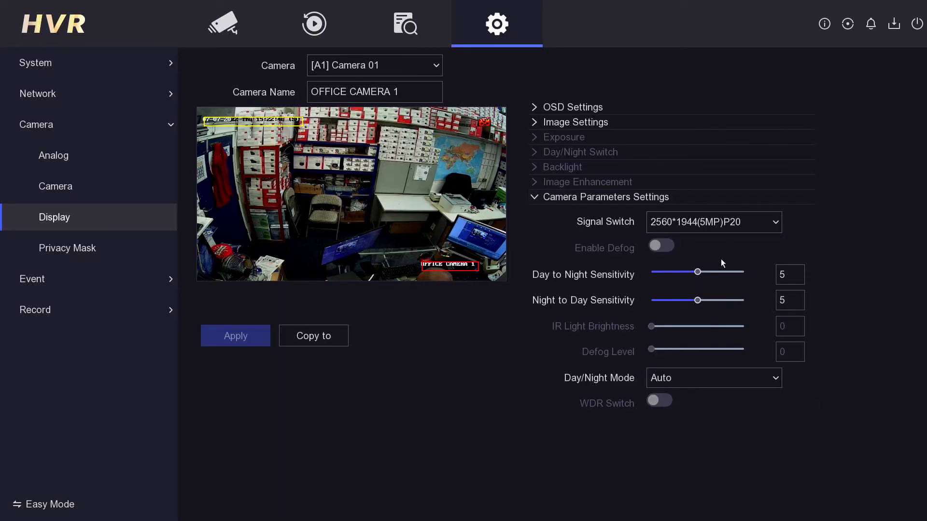
pyautogui.click(727, 227)
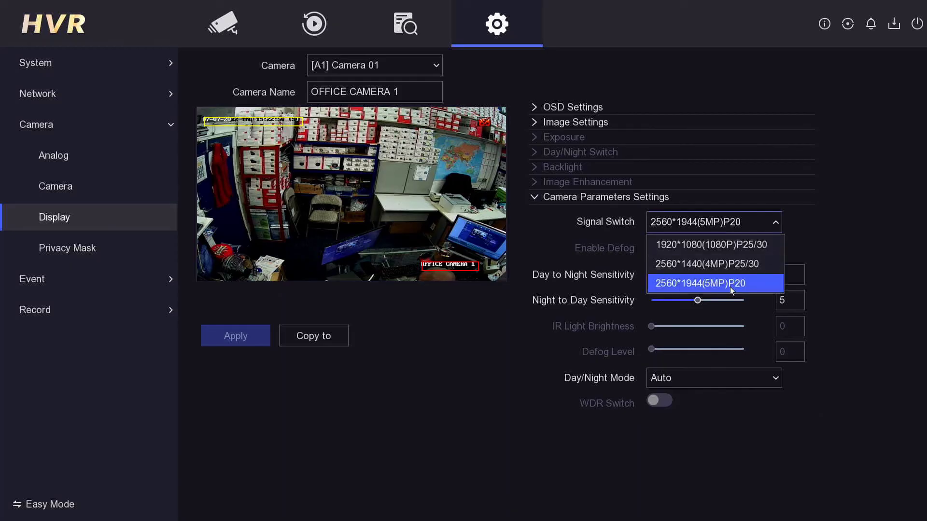
pyautogui.click(539, 260)
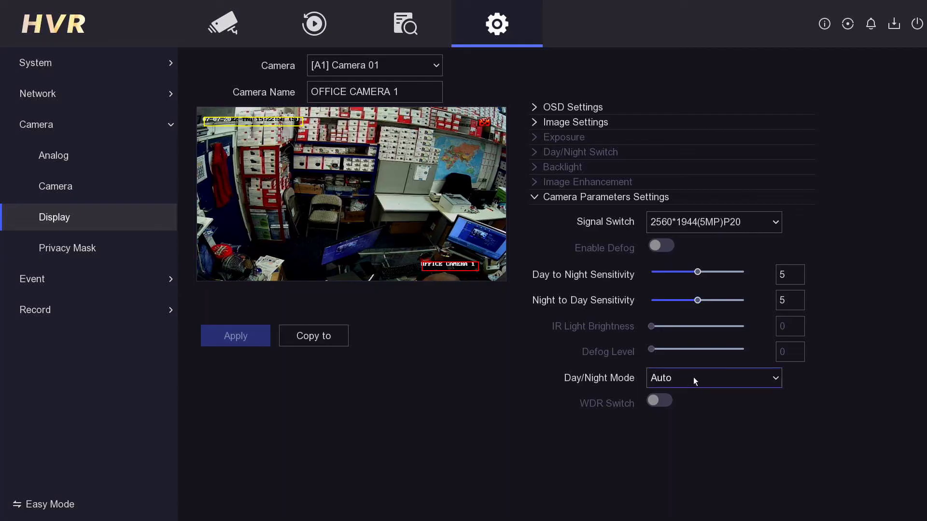
# - Enable a privacy mask on OFFICE CAMERA 1 over the red coat beside the shelves, apply it, and check it in live view
pyautogui.click(137, 253)
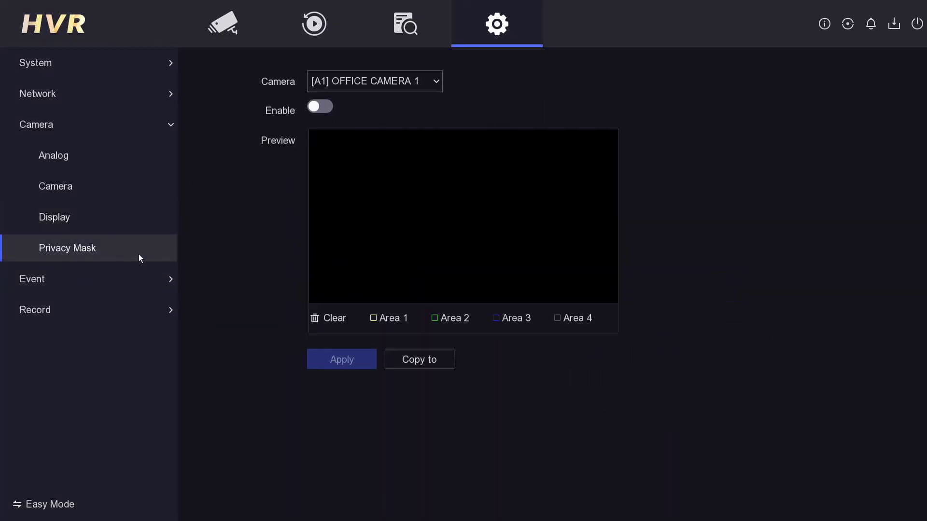
pyautogui.click(318, 107)
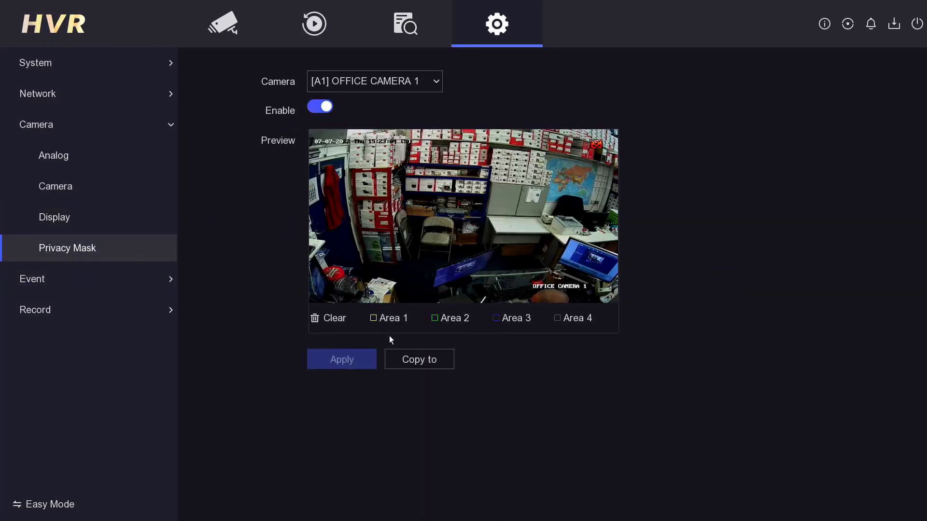
pyautogui.click(381, 317)
pyautogui.moveTo(316, 165); pyautogui.dragTo(343, 289)
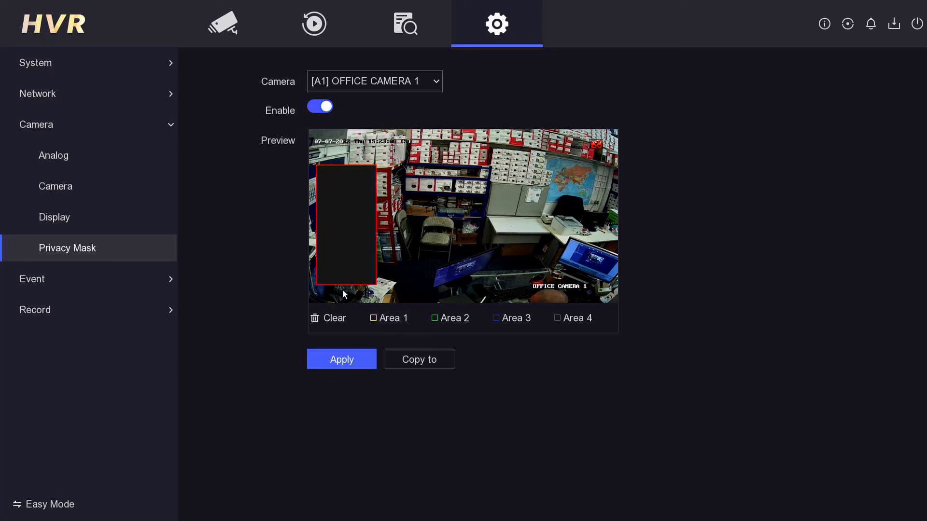
pyautogui.click(343, 359)
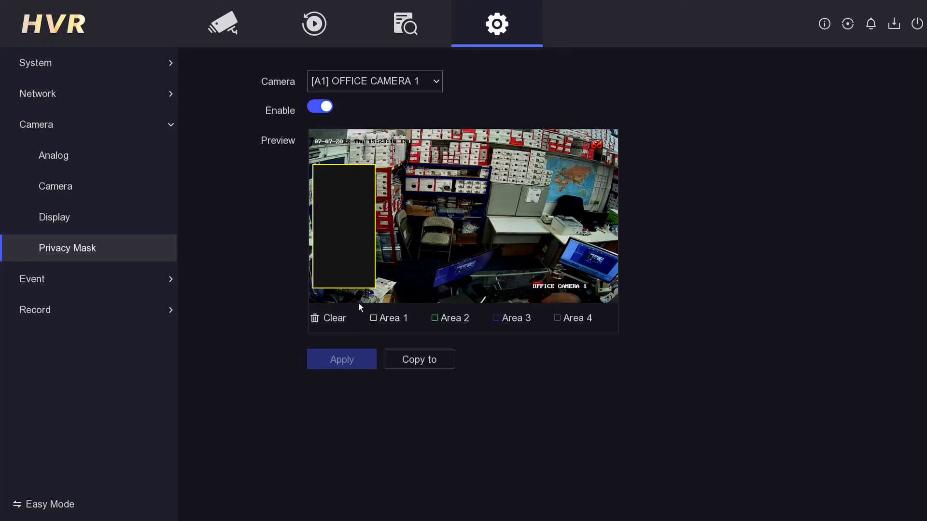
pyautogui.click(233, 45)
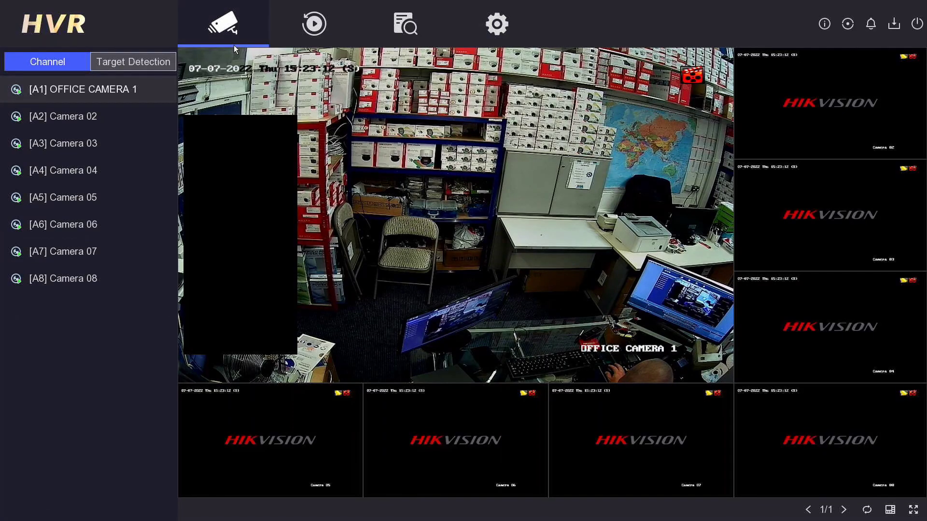
# - Disable OFFICE CAMERA 1's privacy mask, clear its masked area and apply the change
pyautogui.click(489, 10)
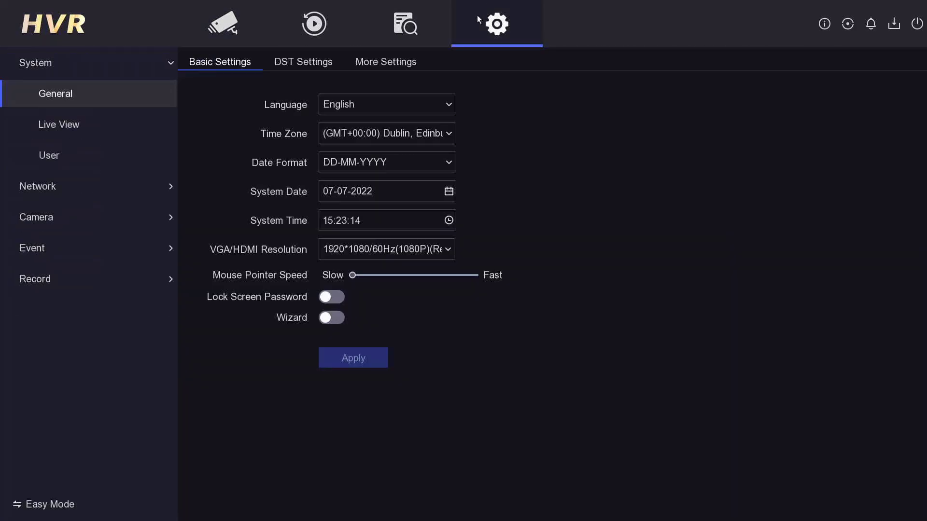
pyautogui.click(145, 214)
pyautogui.click(137, 245)
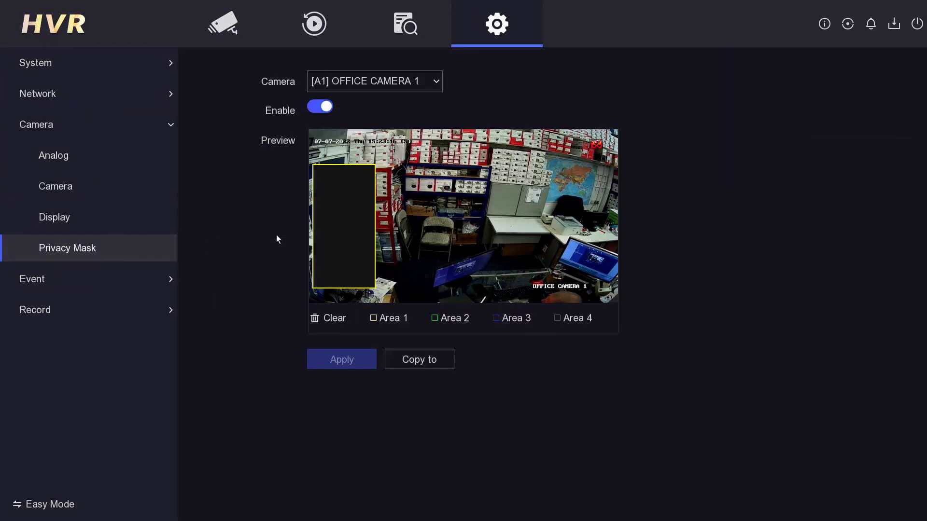
pyautogui.click(319, 107)
pyautogui.click(338, 362)
pyautogui.click(332, 319)
pyautogui.click(337, 360)
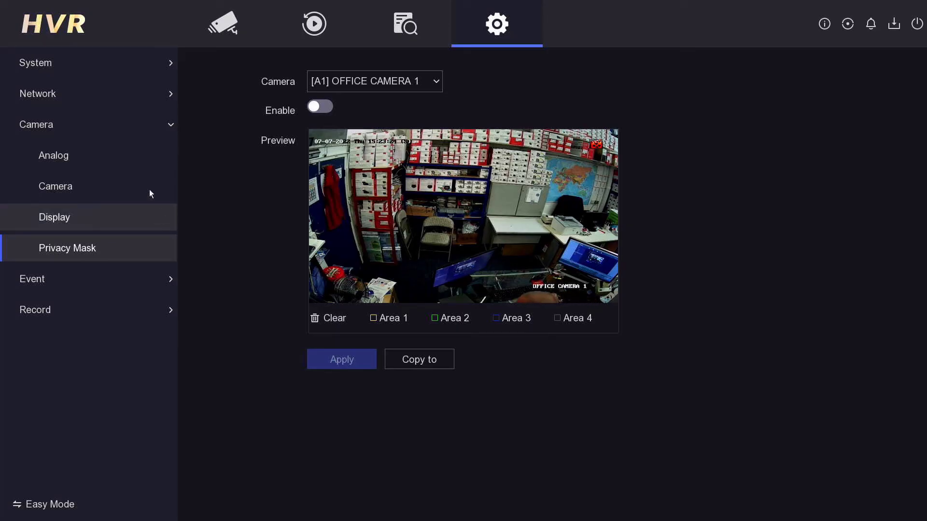
# - Check OFFICE CAMERA 1's unmasked picture in live view
pyautogui.click(145, 55)
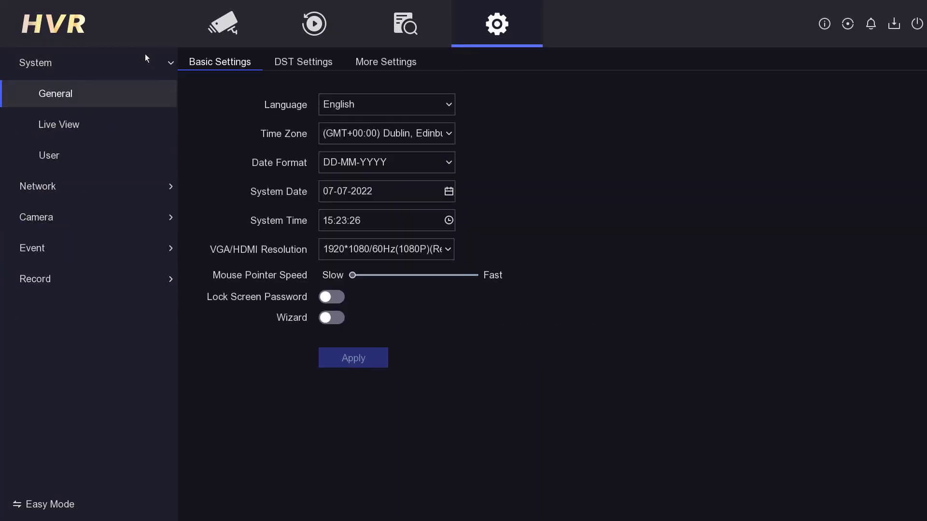
pyautogui.click(234, 37)
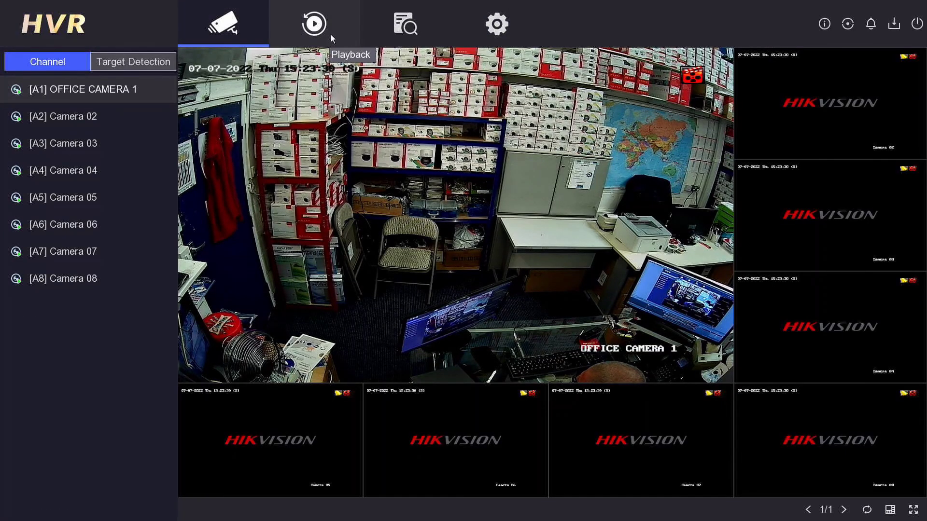
pyautogui.moveTo(542, 167)
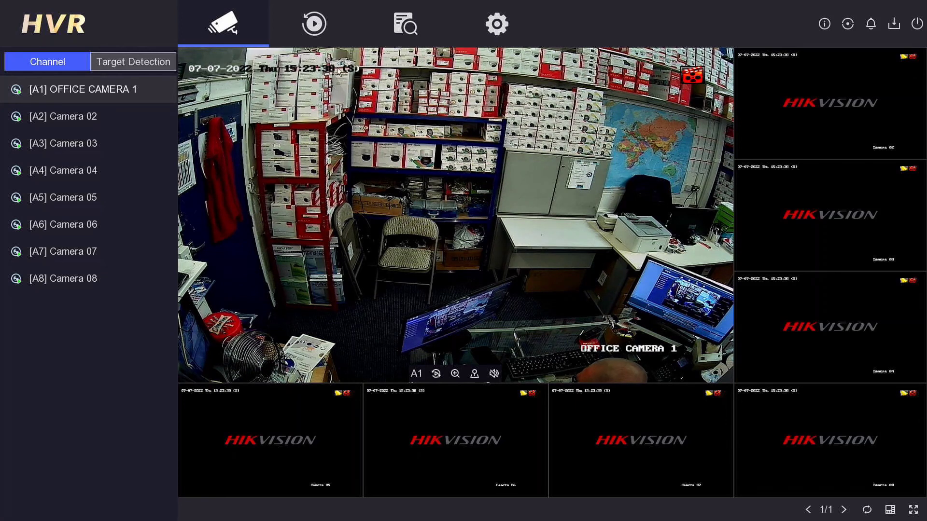
# - Play back OFFICE CAMERA 1's recording for 7 July 2022 on a 30 min timeline, skipping to 15:08:21 and on to about 15:12:42
pyautogui.click(326, 39)
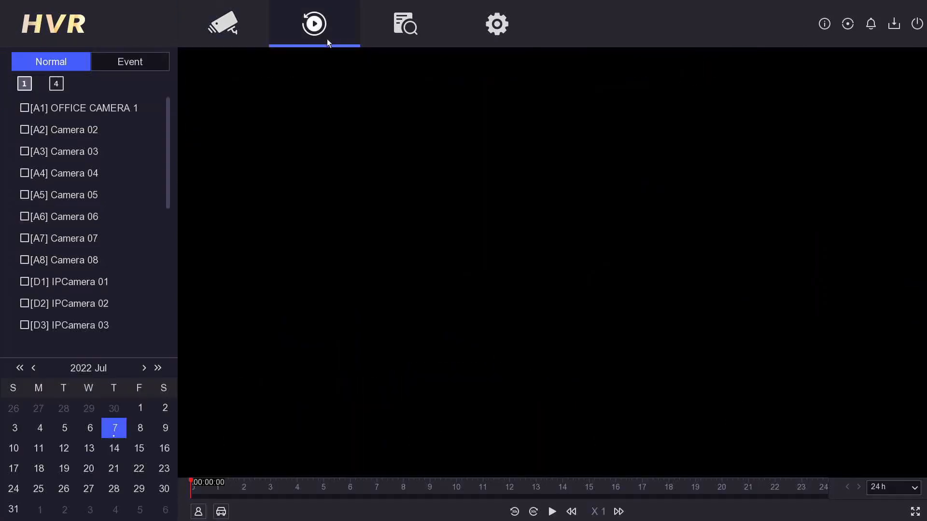
pyautogui.click(24, 108)
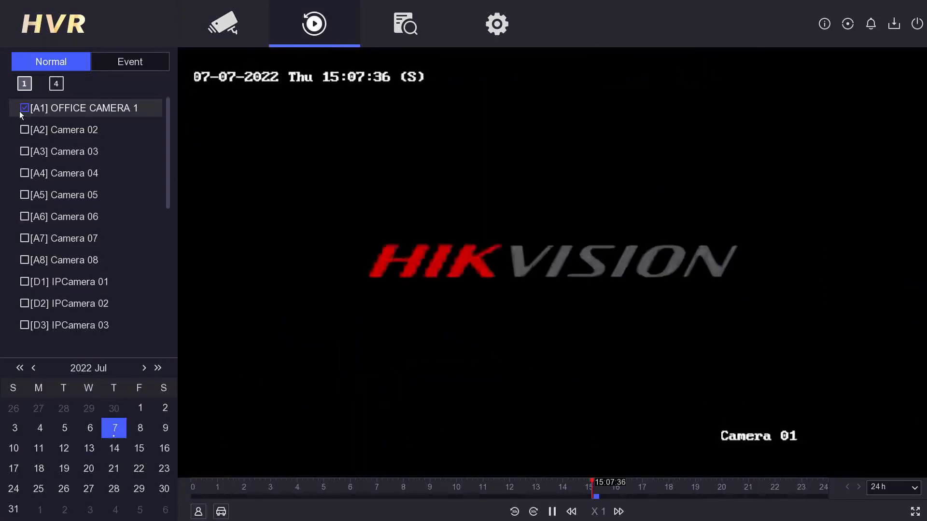
pyautogui.click(881, 488)
pyautogui.click(893, 395)
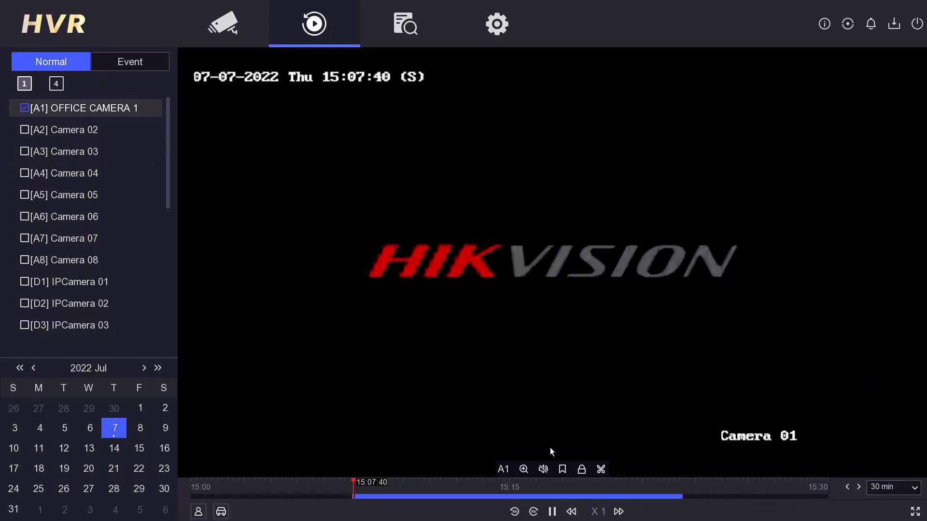
pyautogui.click(367, 496)
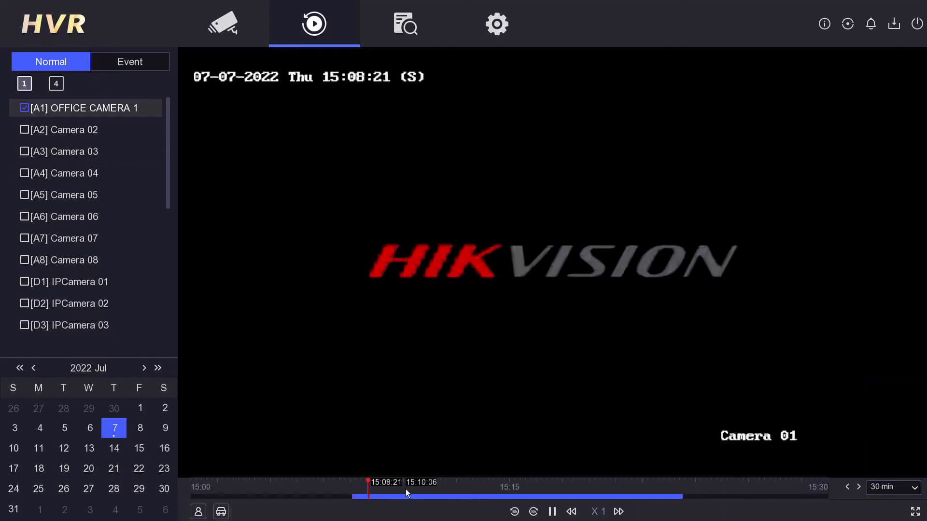
pyautogui.click(460, 496)
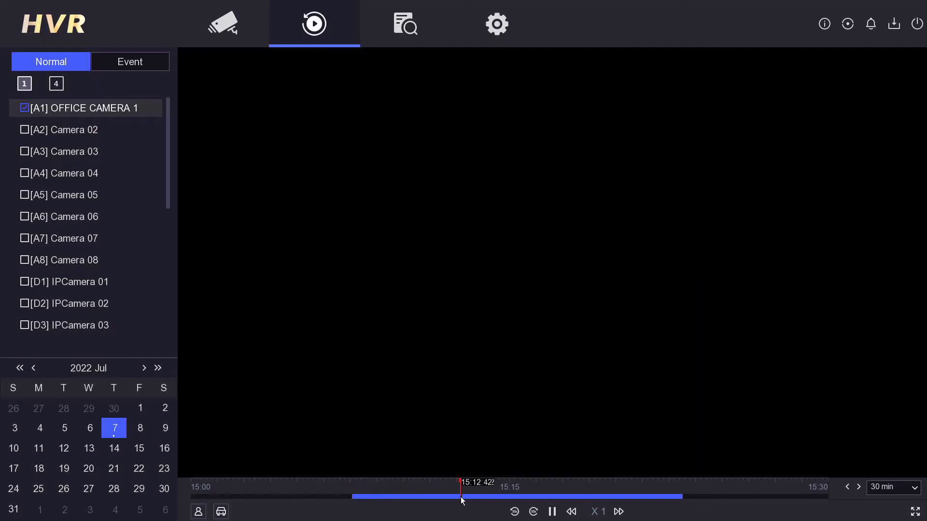